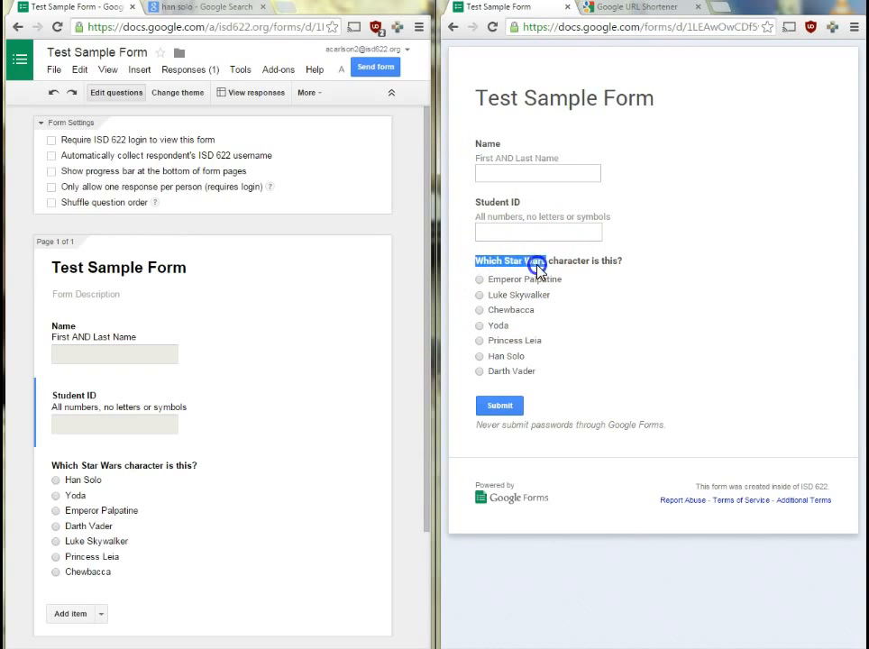
# Open the full-size Han Solo photo from the image search results and select its web address.
pyautogui.click(616, 263)
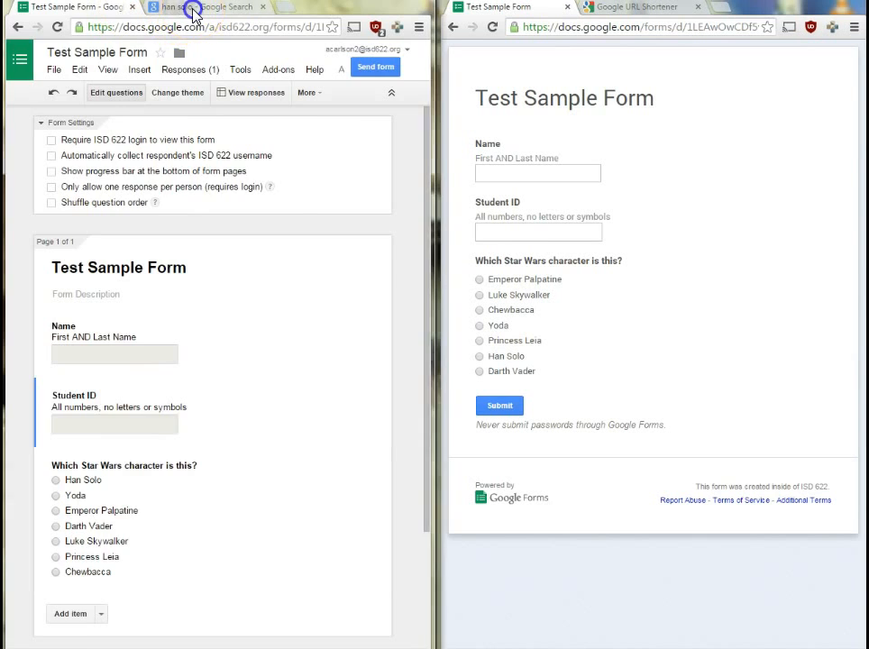
pyautogui.click(192, 11)
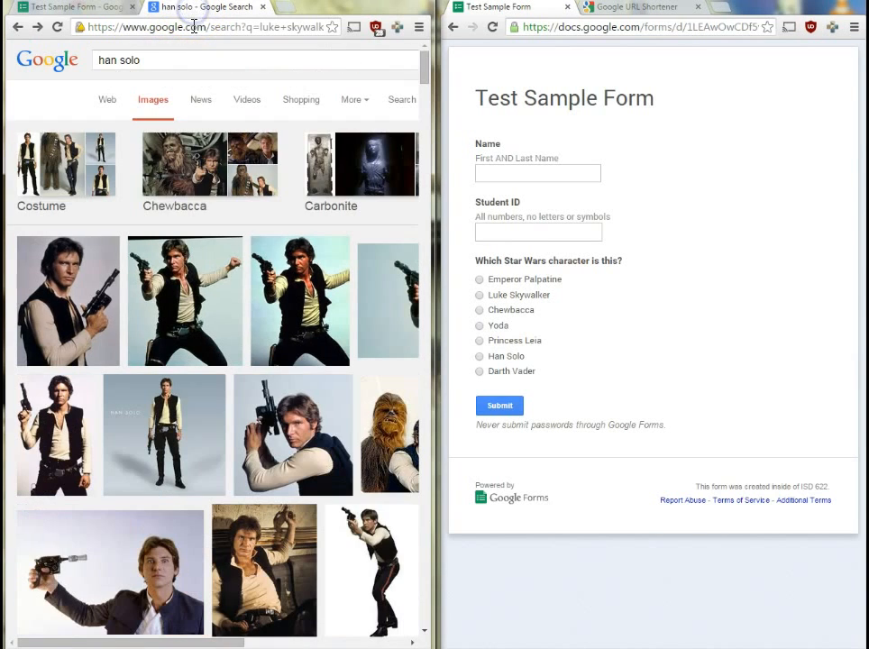
pyautogui.click(371, 0)
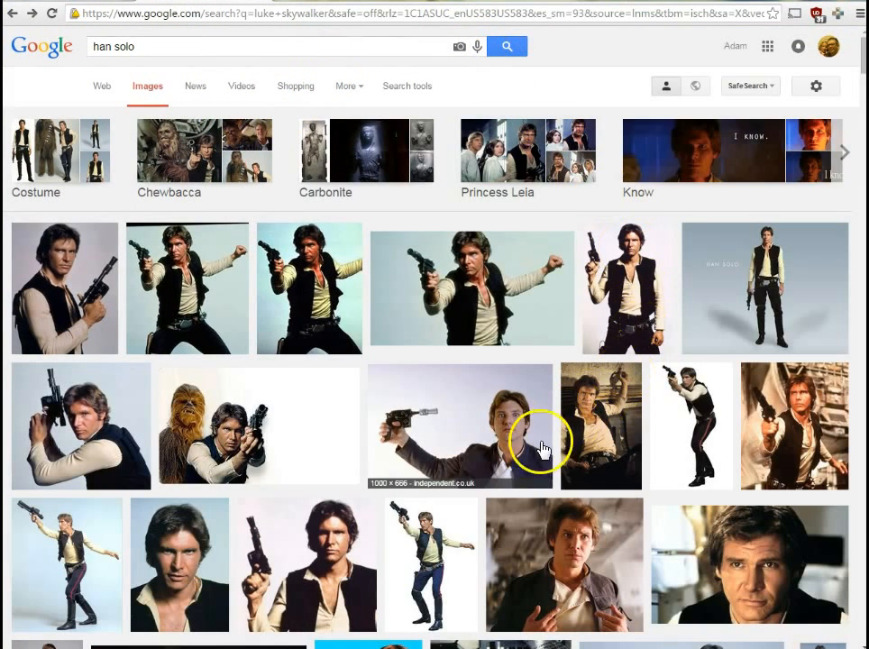
pyautogui.click(562, 525)
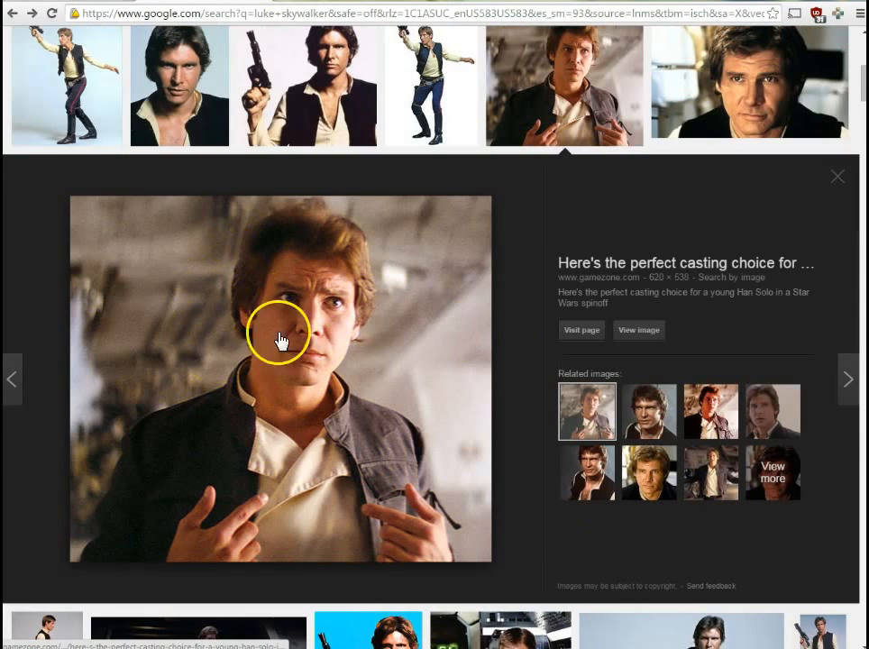
pyautogui.click(641, 331)
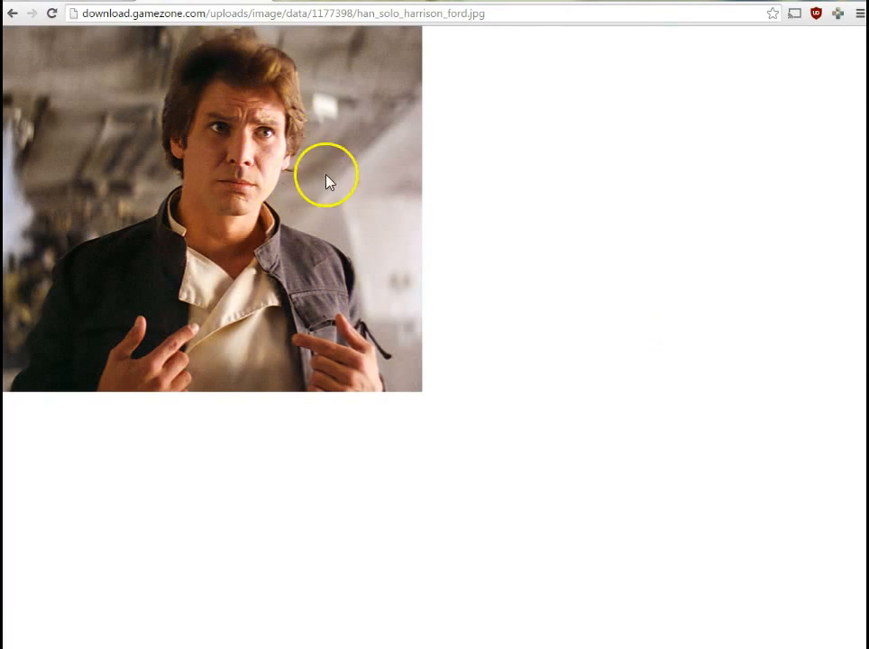
pyautogui.click(95, 13)
pyautogui.hotkey('ctrl', 'c')
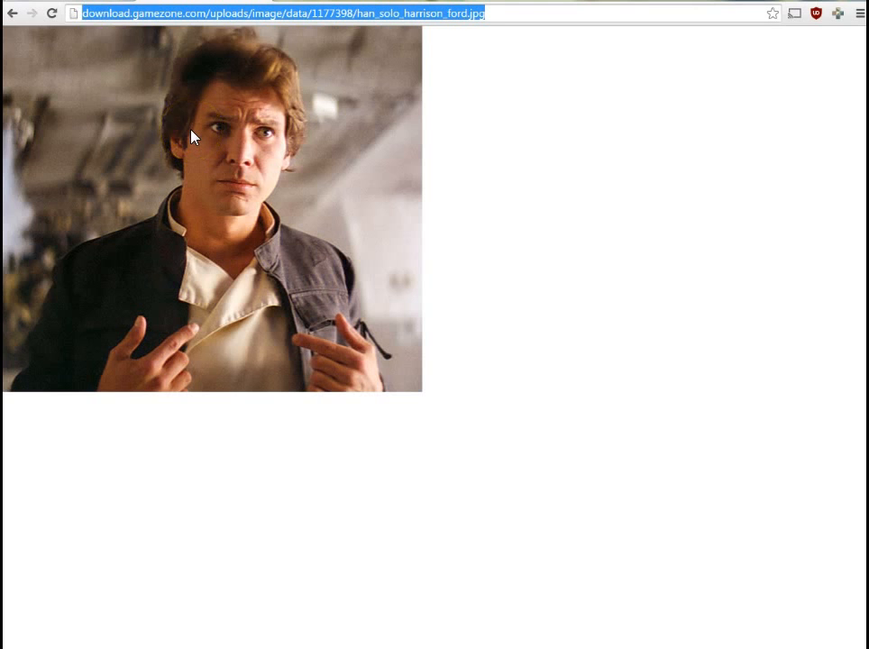
pyautogui.click(103, 1)
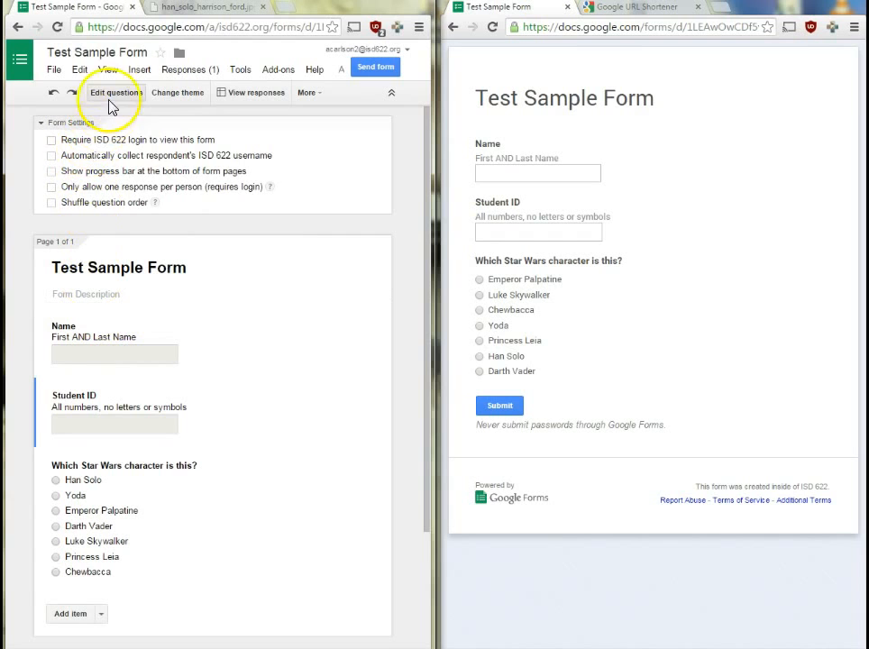
# Insert an image item into the form by pasting the copied Han Solo photo URL.
pyautogui.click(137, 73)
pyautogui.click(177, 335)
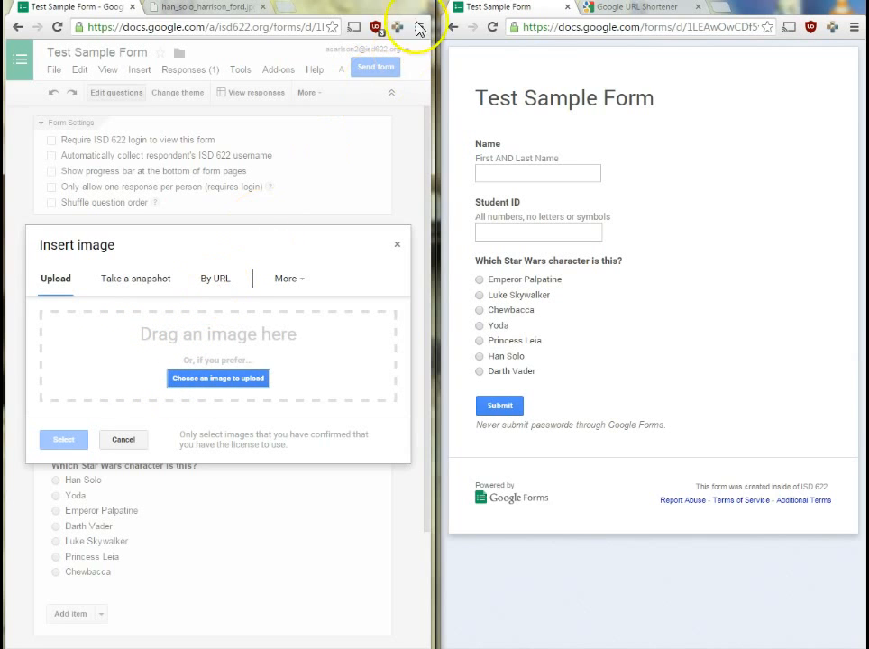
pyautogui.click(375, 1)
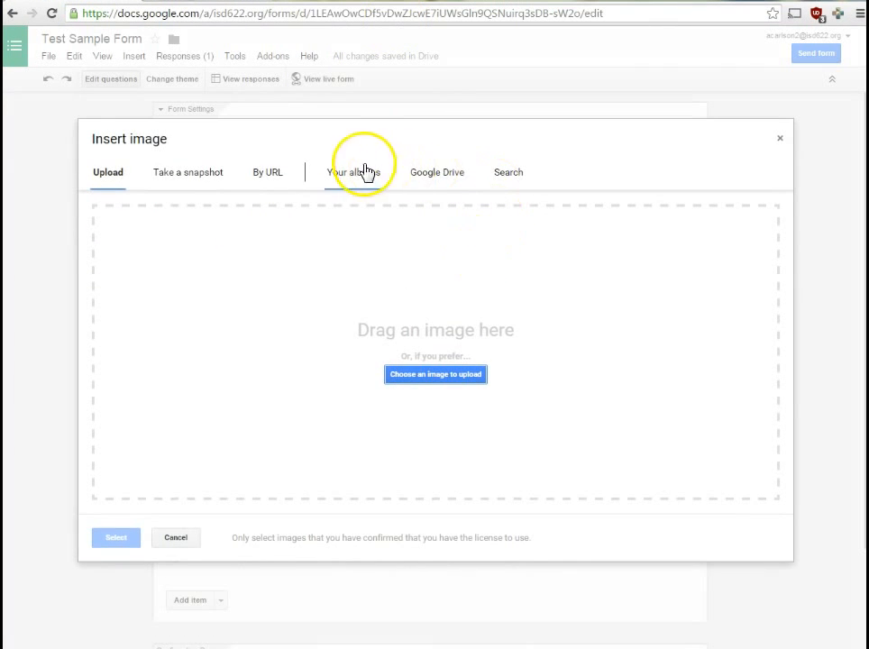
pyautogui.click(274, 173)
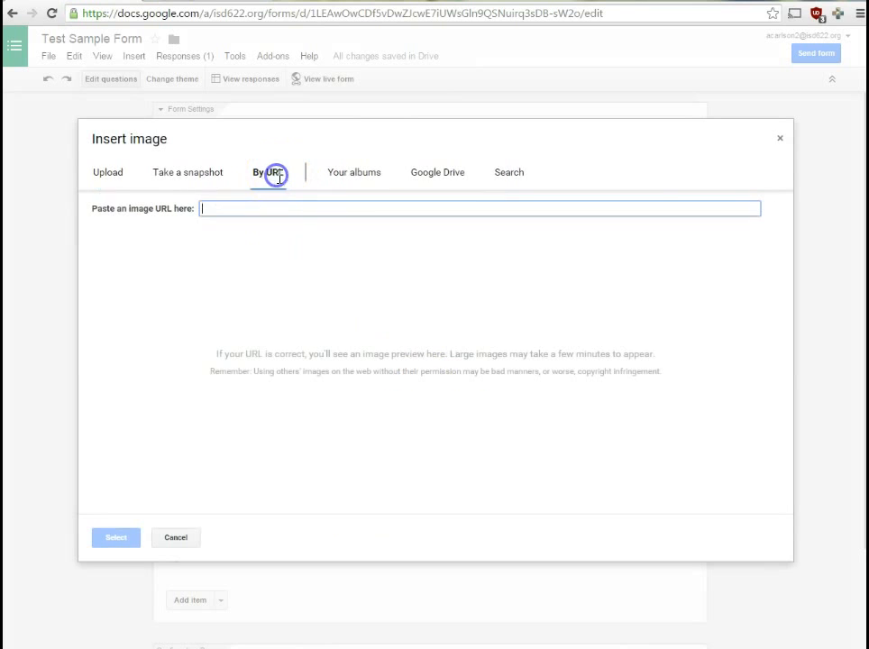
pyautogui.hotkey('ctrl', 'v')
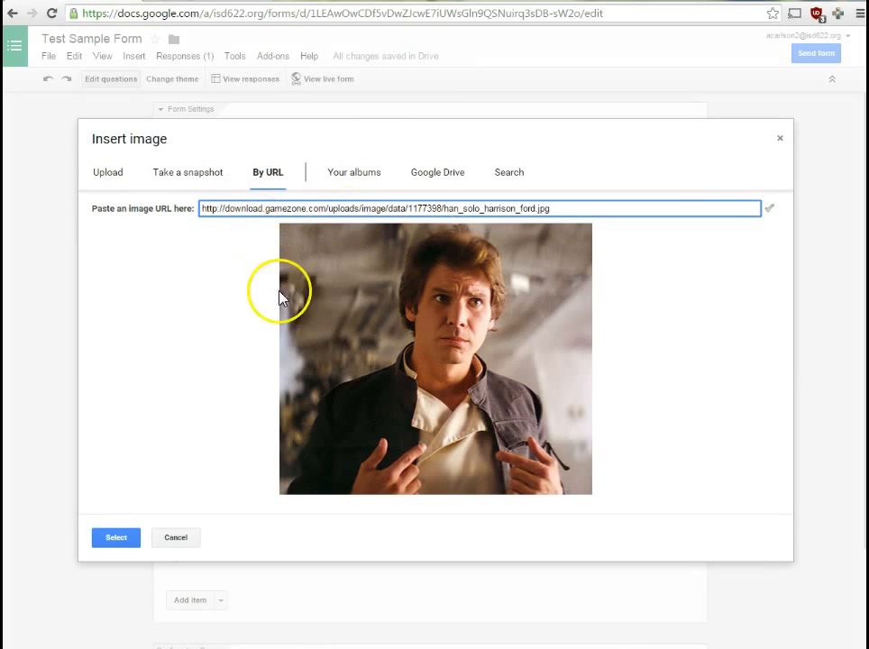
pyautogui.click(117, 538)
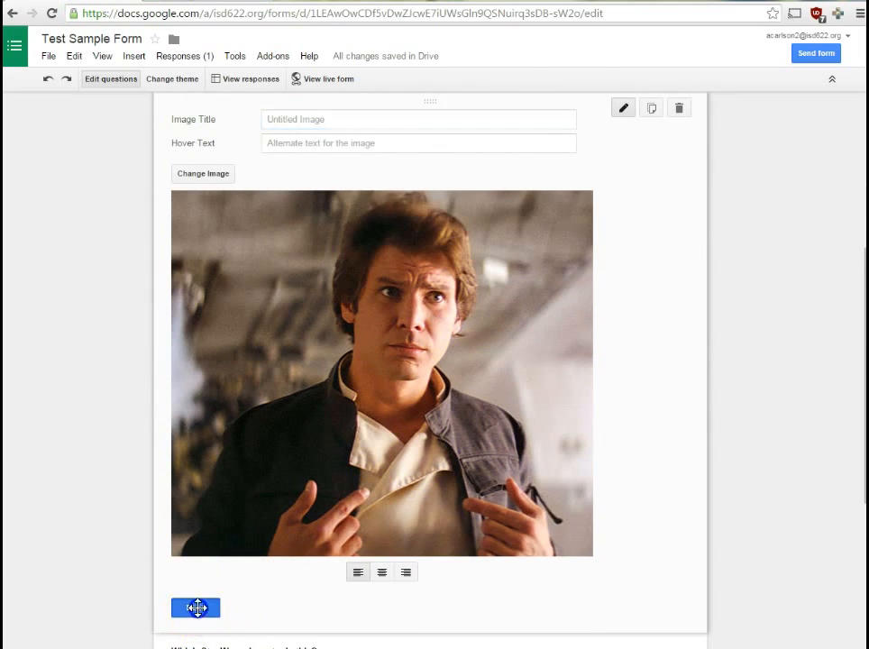
# Save the new image item and reload the live form to confirm the Han Solo picture appears.
pyautogui.click(196, 608)
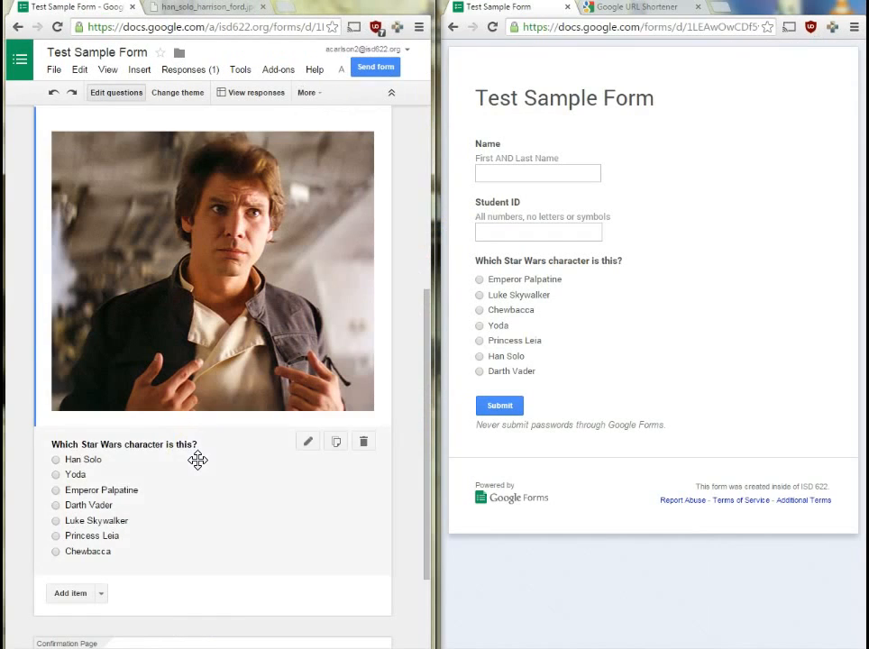
pyautogui.click(492, 27)
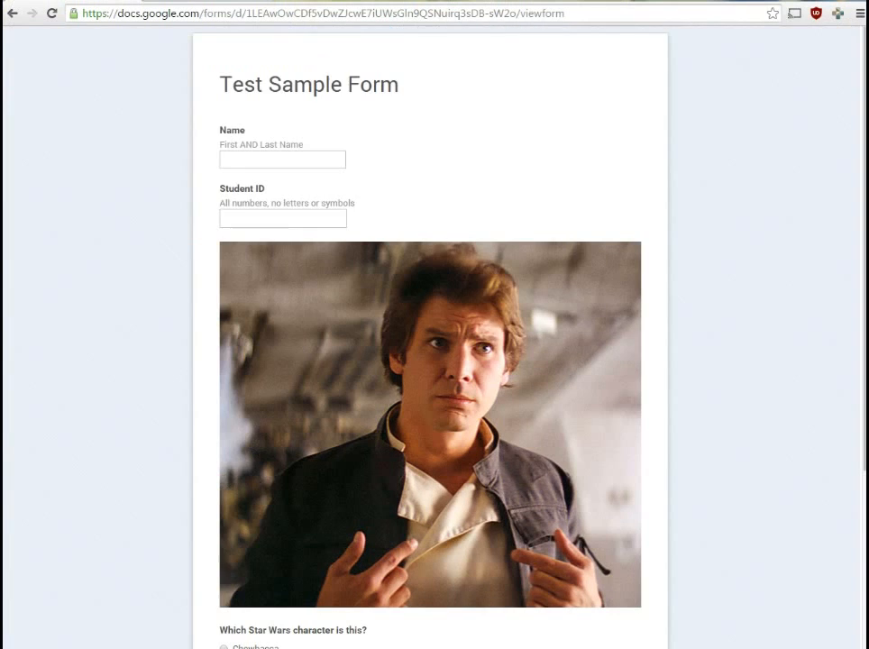
pyautogui.scroll(-3, 505, 315)
pyautogui.scroll(3, 239, 383)
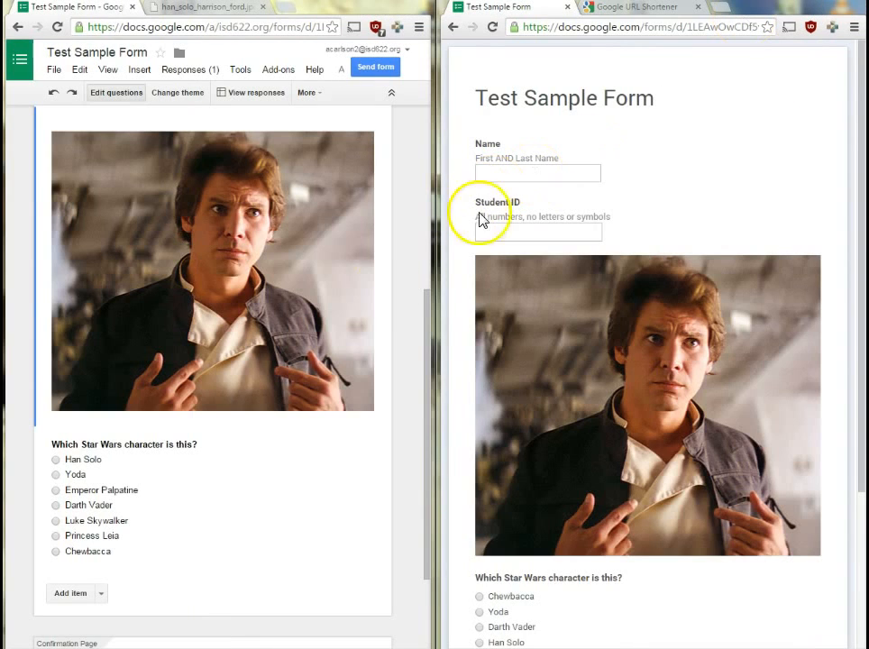
pyautogui.scroll(3, 323, 279)
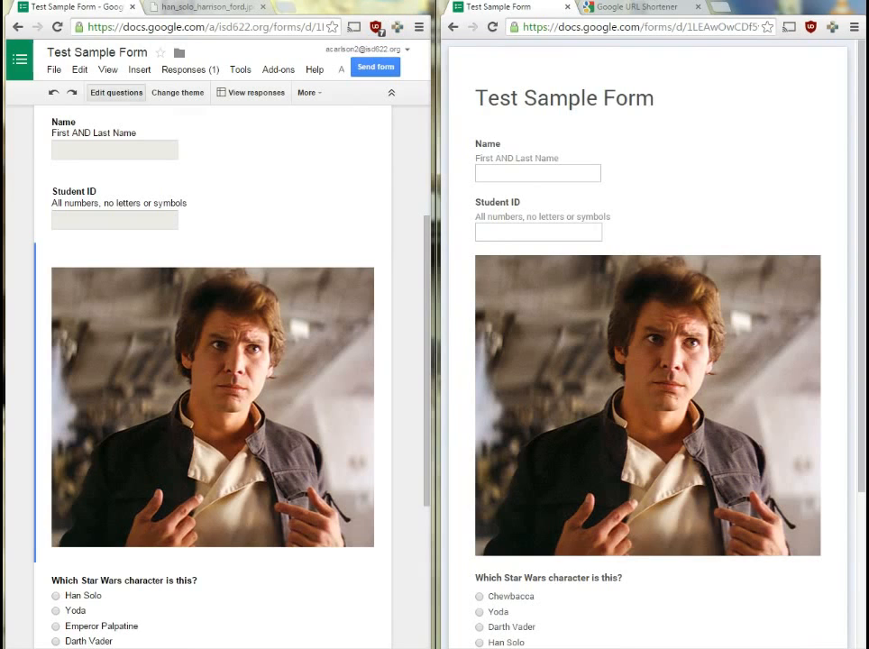
# Reopen the image item's settings in the full-screen editor.
pyautogui.click(380, 1)
pyautogui.scroll(-1, 394, 357)
pyautogui.click(623, 175)
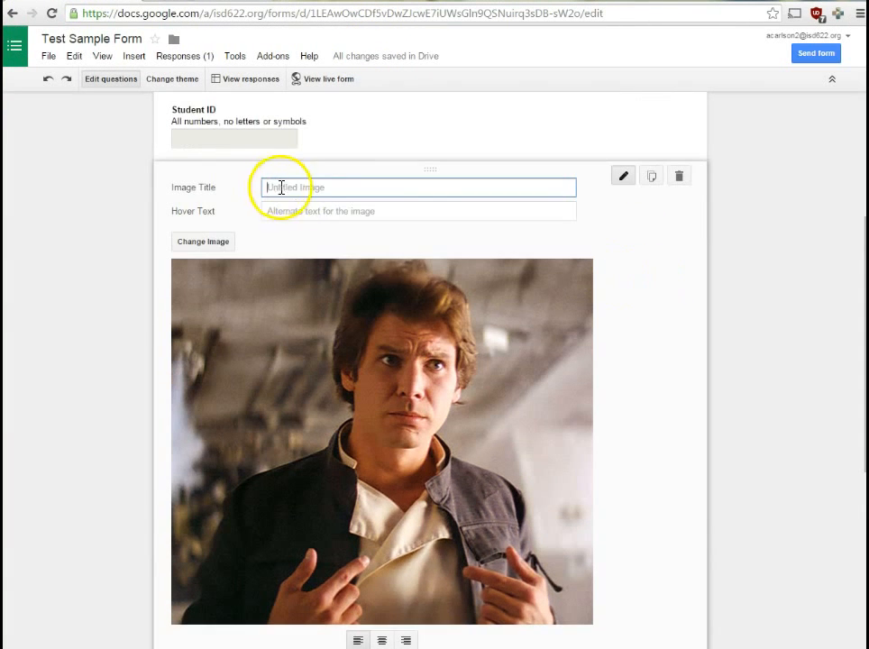
# Title the image 'Here is the image' and reload the live form to show it.
pyautogui.write('H')
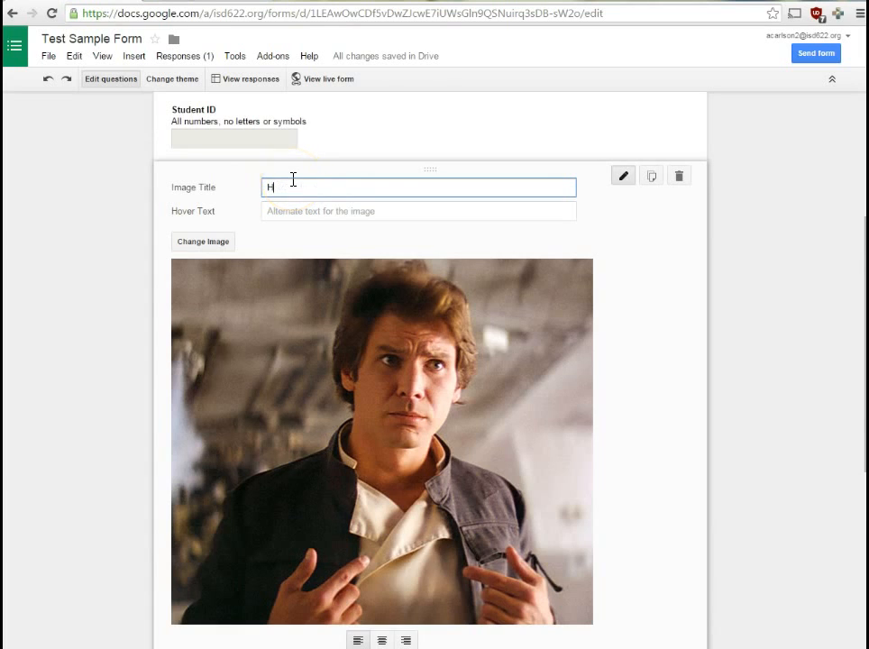
pyautogui.write('ere is the image')
pyautogui.scroll(-1, 163, 408)
pyautogui.click(196, 607)
pyautogui.click(813, 1)
pyautogui.click(493, 27)
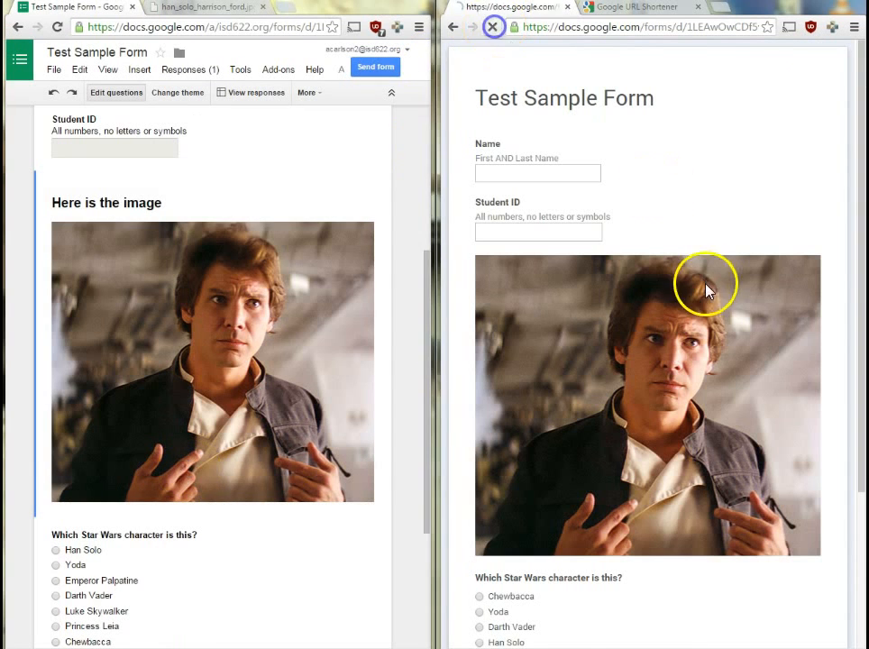
# Add the hover text "I love you" "I know" and check it pops up over the live image.
pyautogui.moveTo(316, 228)
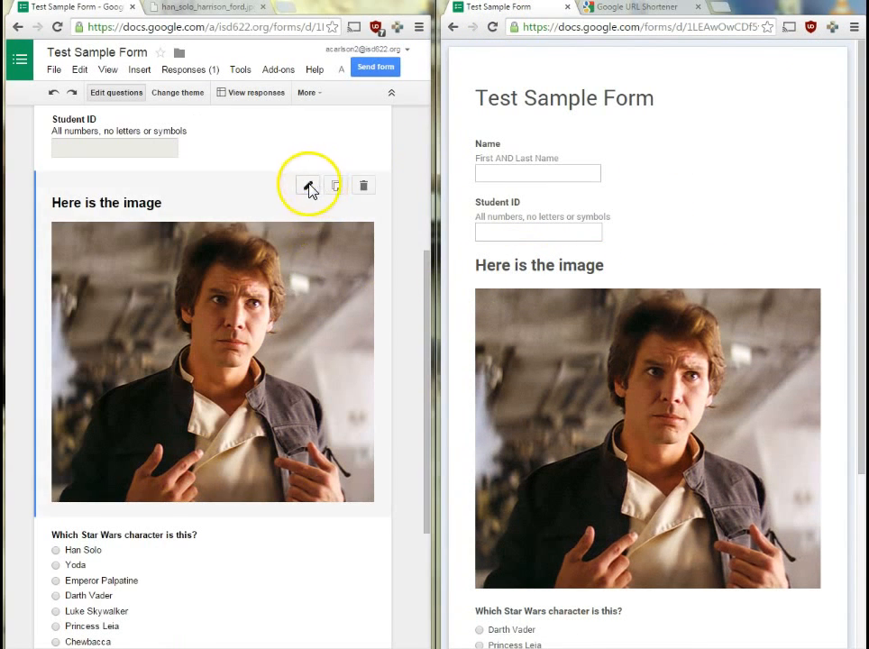
pyautogui.click(309, 187)
pyautogui.click(109, 221)
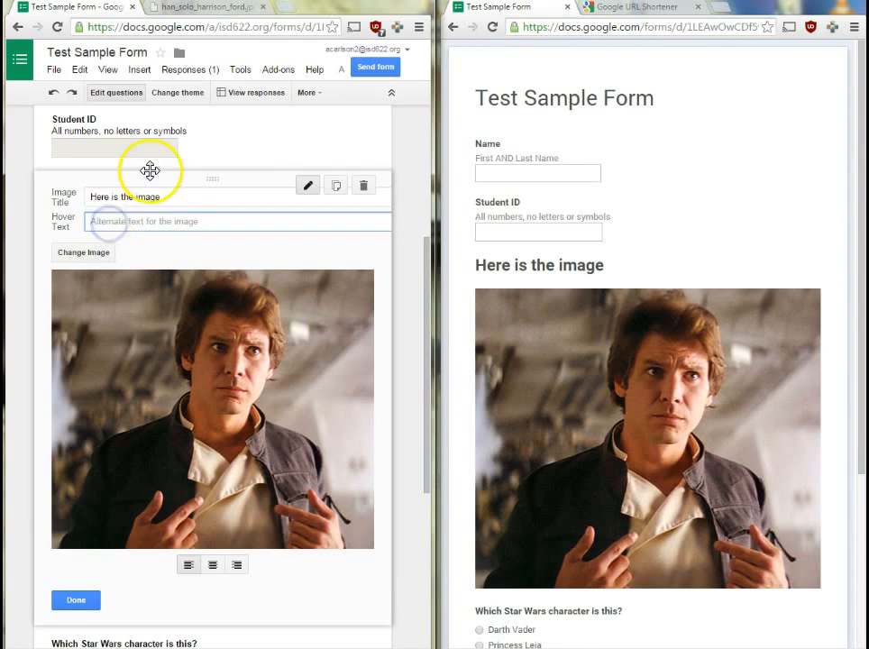
pyautogui.write('"I love you"')
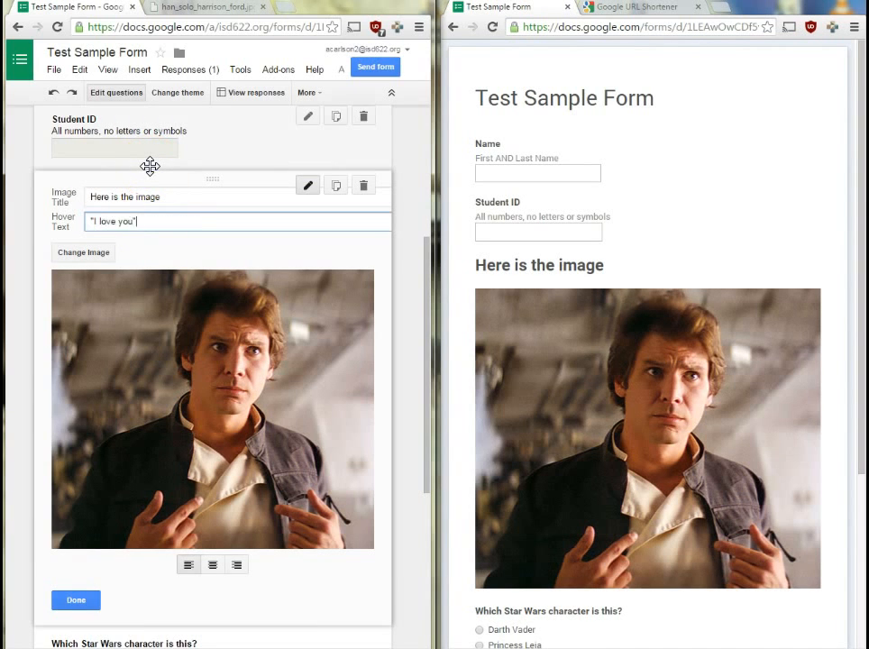
pyautogui.write(' "I know"')
pyautogui.click(76, 600)
pyautogui.click(492, 29)
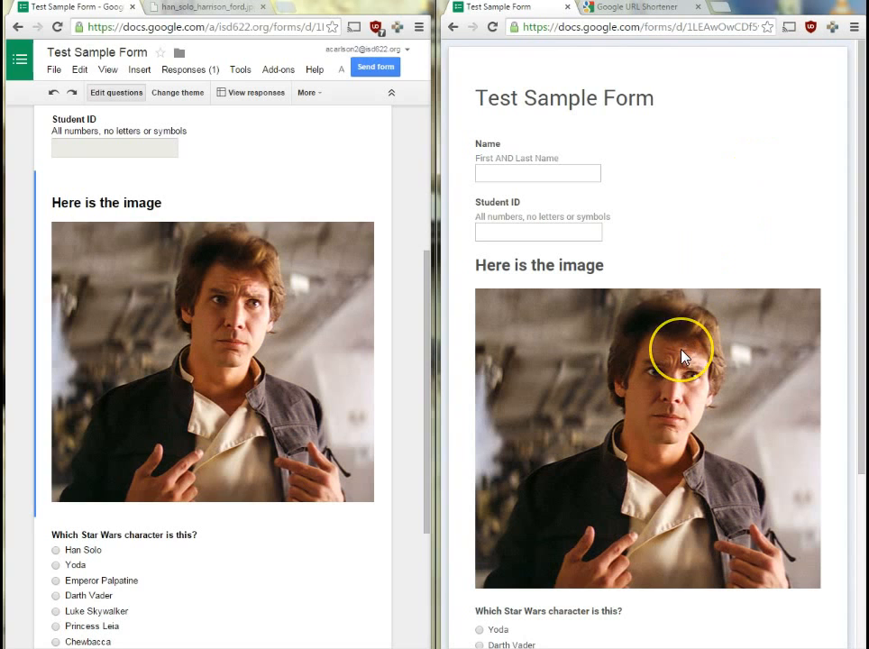
pyautogui.moveTo(682, 358)
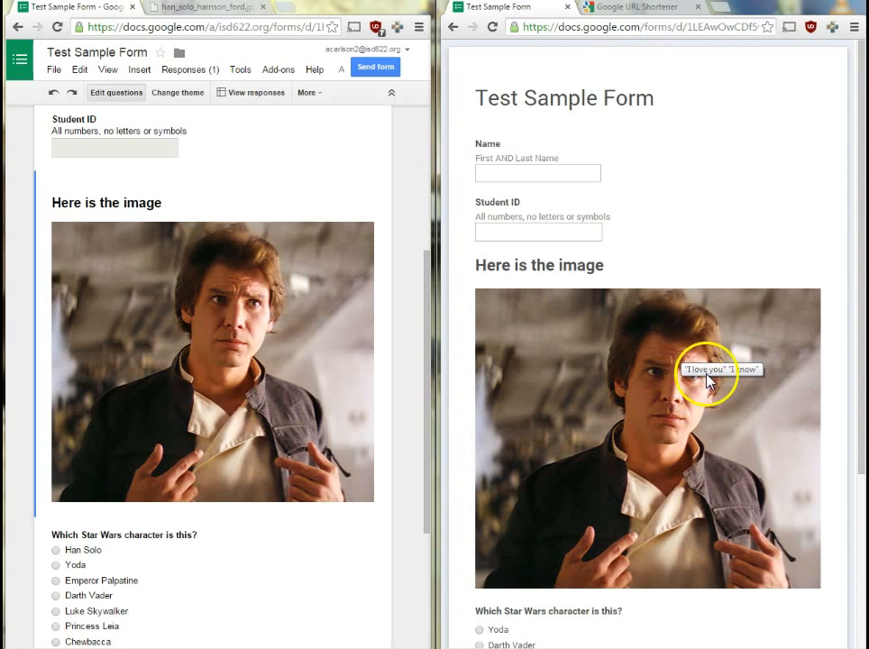
# Open the image item and set the image's alignment to right.
pyautogui.moveTo(307, 326)
pyautogui.click(306, 187)
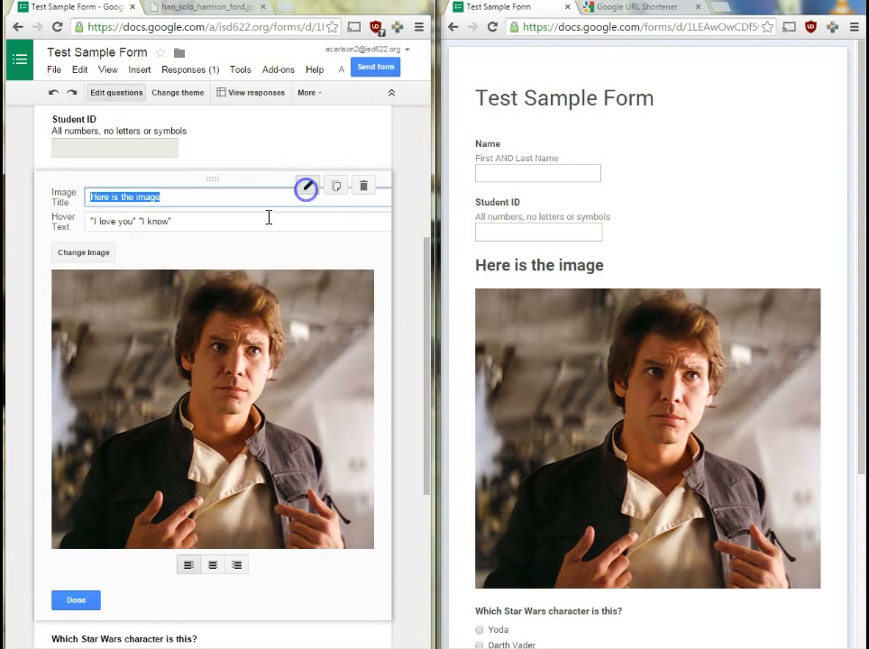
pyautogui.moveTo(614, 352)
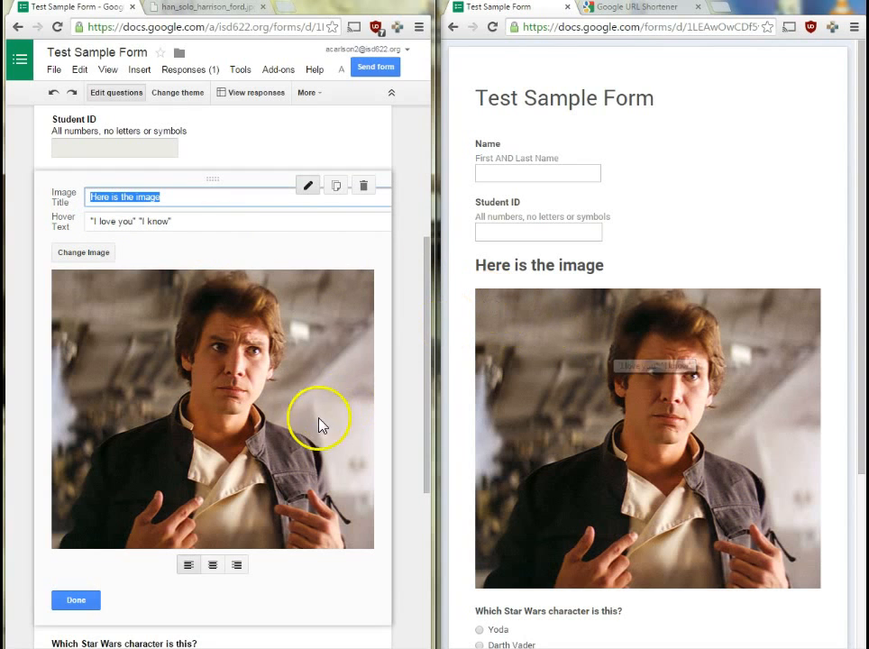
pyautogui.scroll(-1, 262, 365)
pyautogui.scroll(1, 261, 365)
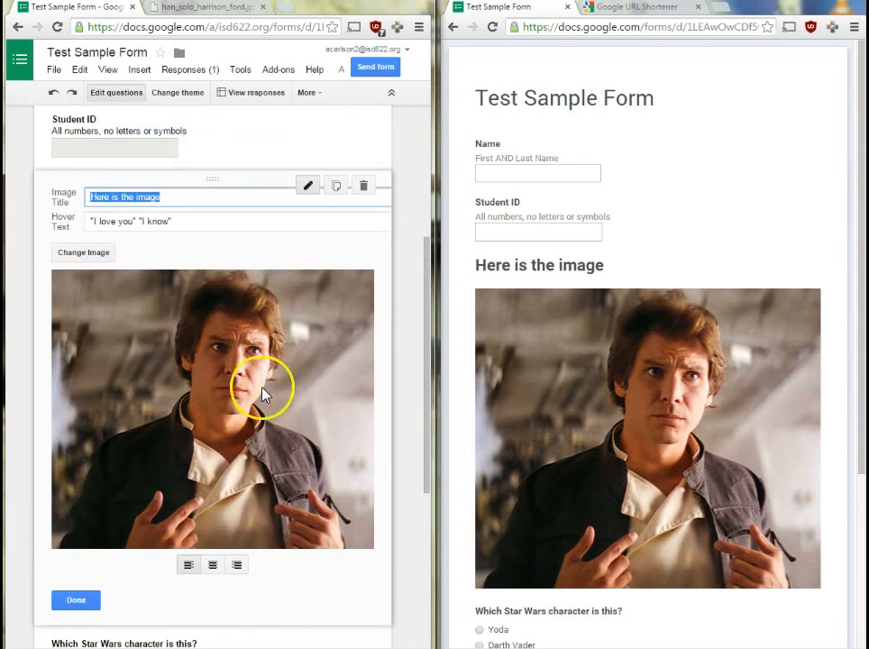
pyautogui.click(215, 566)
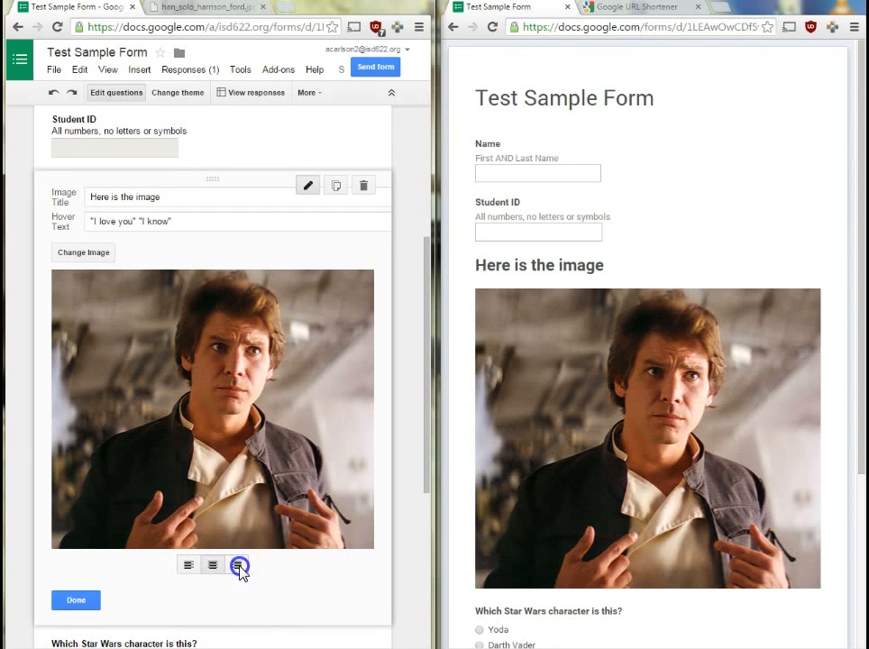
pyautogui.click(237, 565)
pyautogui.scroll(-2, 174, 437)
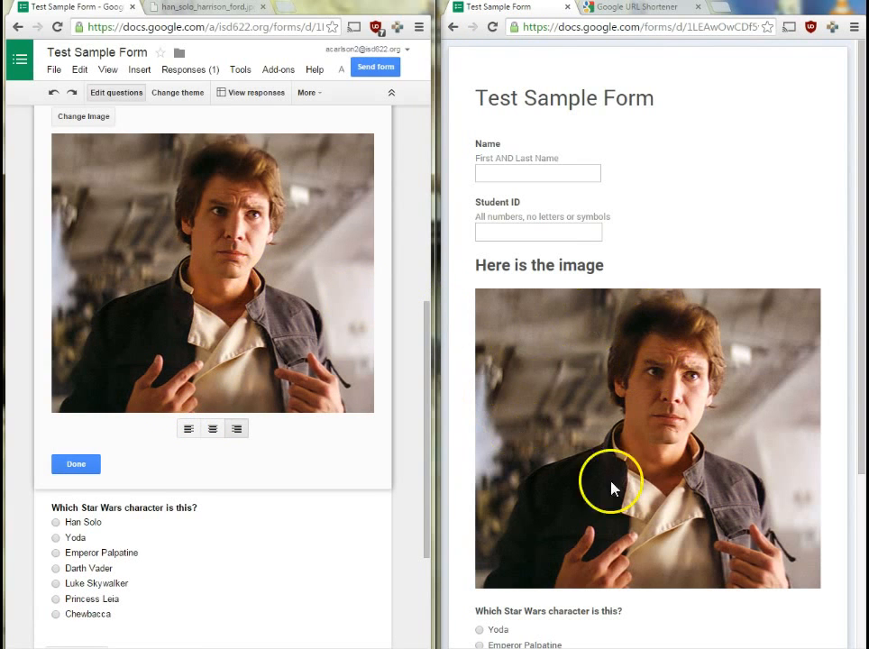
# Shrink the image to a small thumbnail, keep it right-aligned, and finish editing.
pyautogui.click(375, 3)
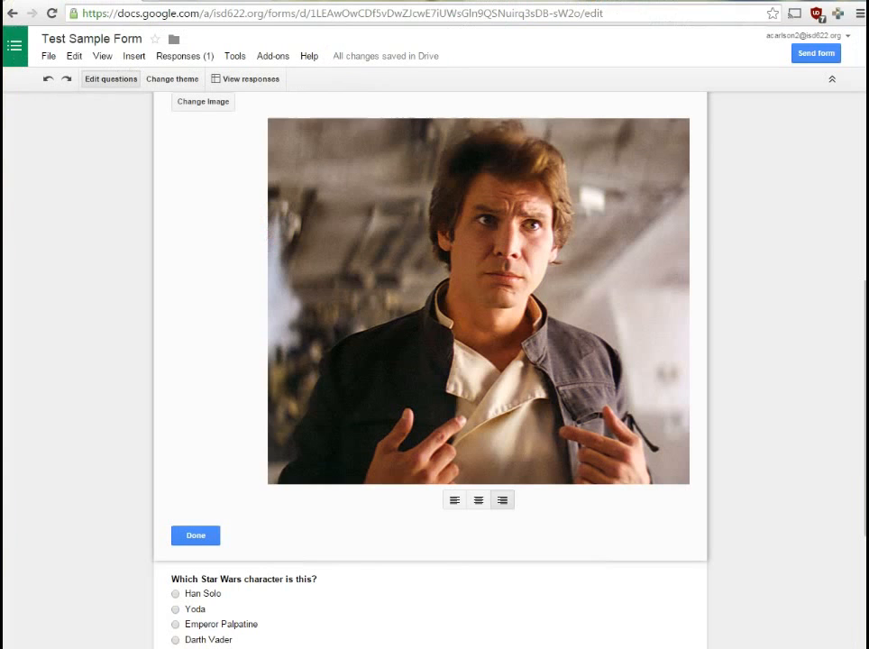
pyautogui.scroll(2, 795, 454)
pyautogui.scroll(-2, 744, 357)
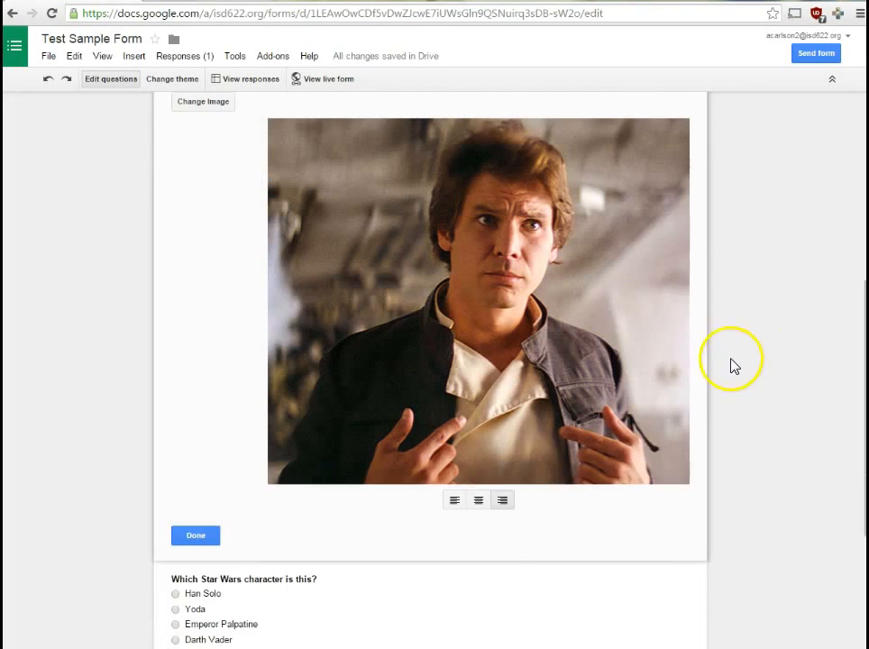
pyautogui.scroll(1, 686, 357)
pyautogui.click(538, 465)
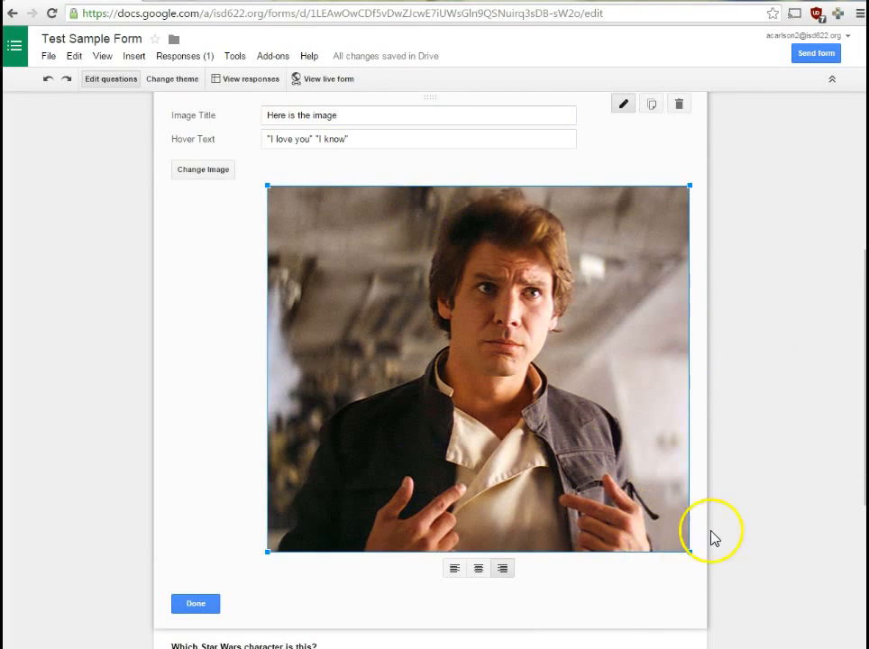
pyautogui.moveTo(689, 551); pyautogui.dragTo(378, 311)
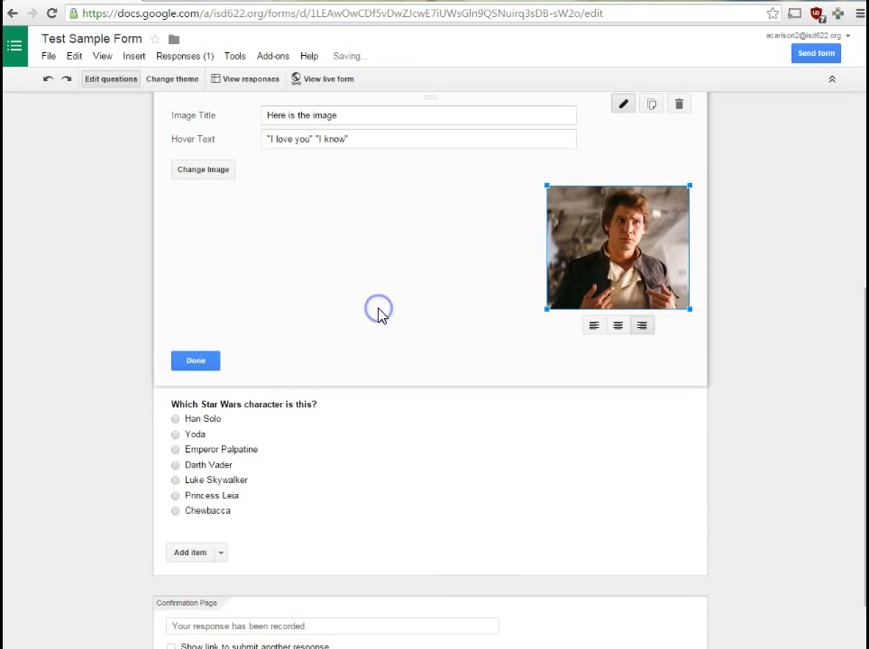
pyautogui.click(620, 326)
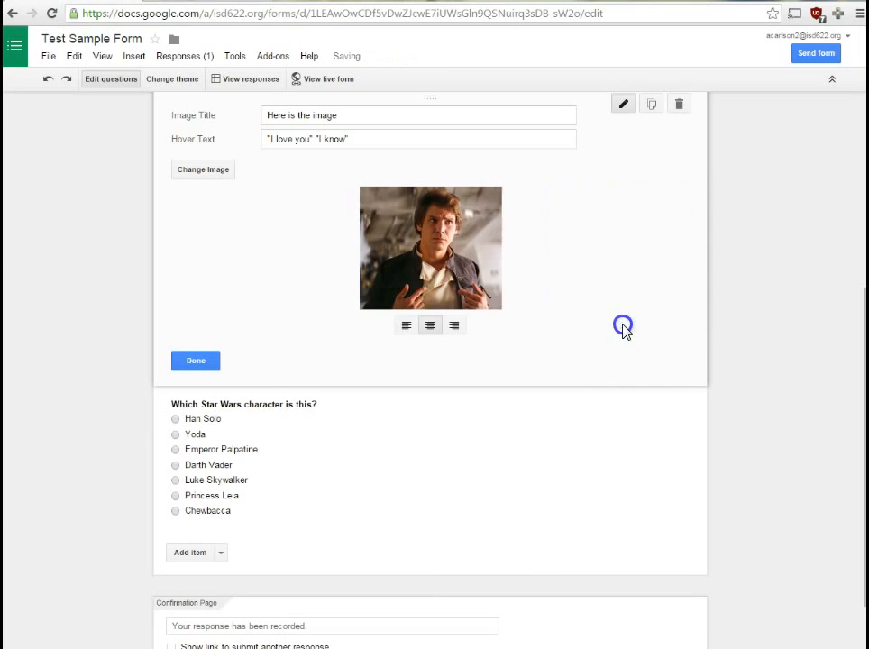
pyautogui.click(401, 328)
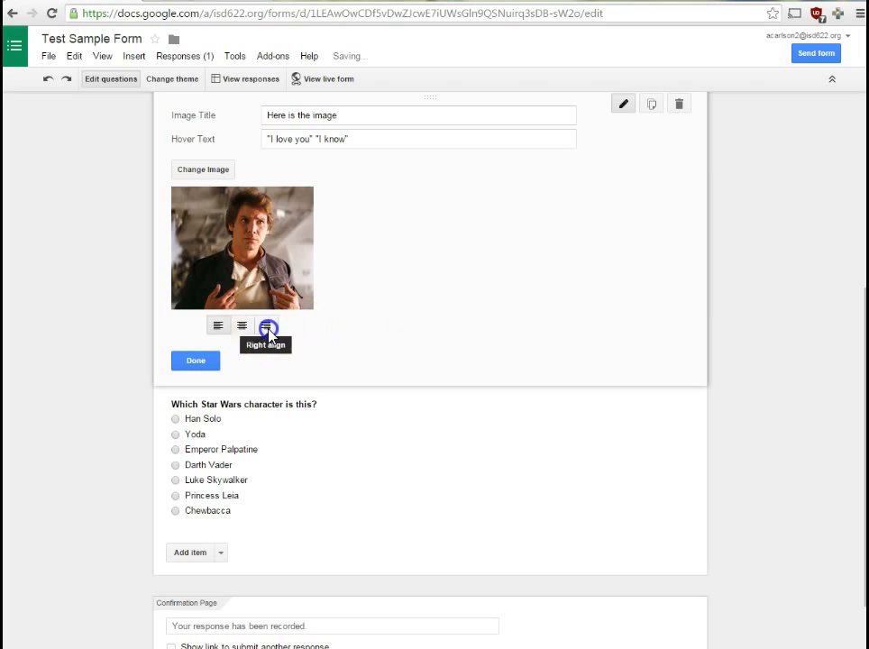
pyautogui.click(265, 325)
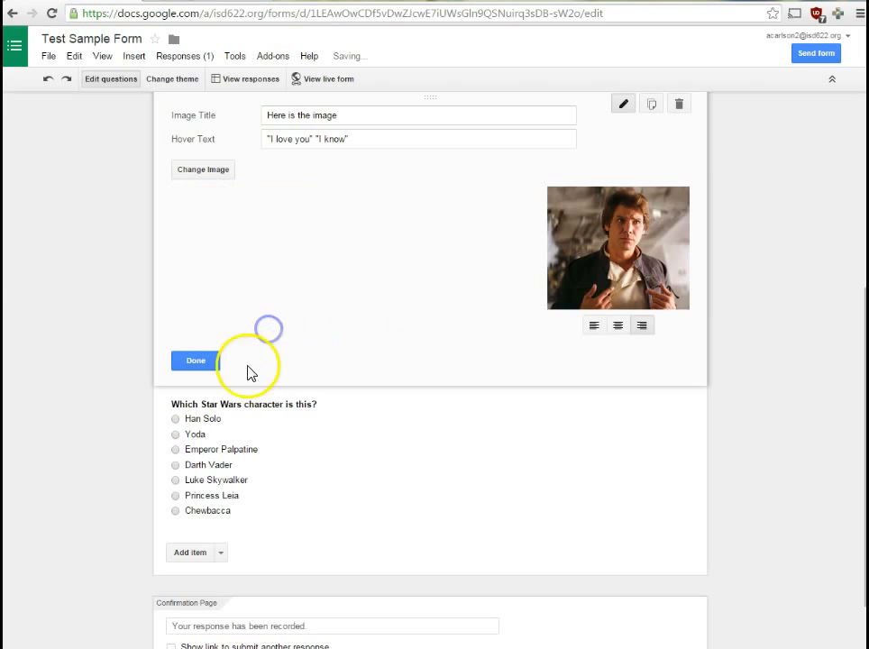
pyautogui.click(186, 361)
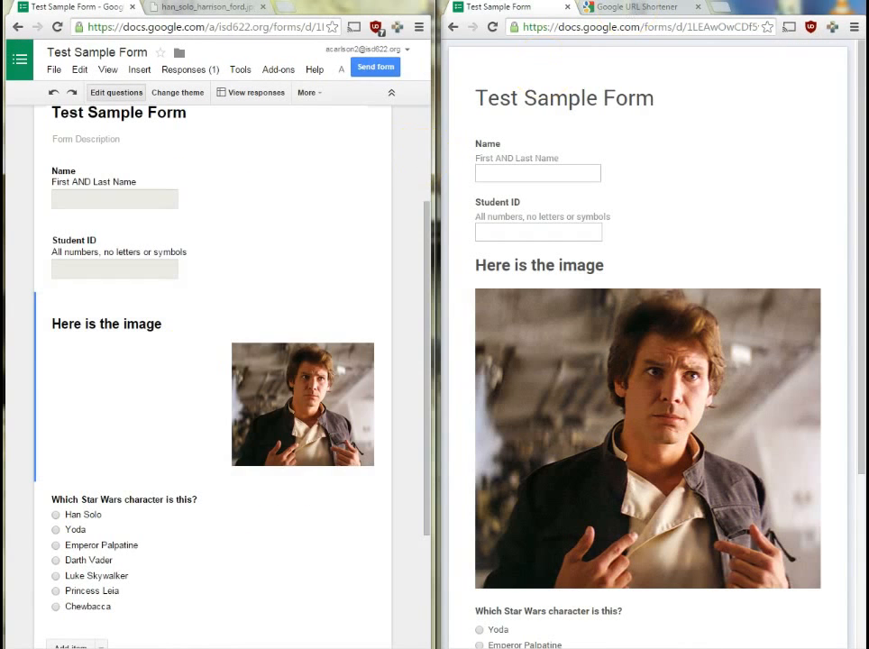
# Left-align the Han Solo image and reload the live form to confirm it matches the editor.
pyautogui.click(492, 26)
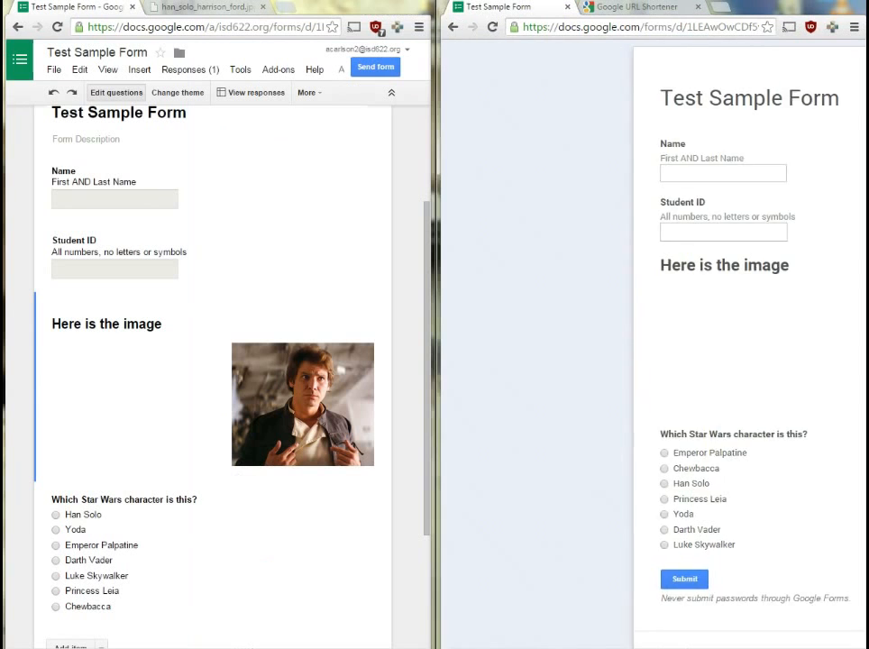
pyautogui.click(335, 373)
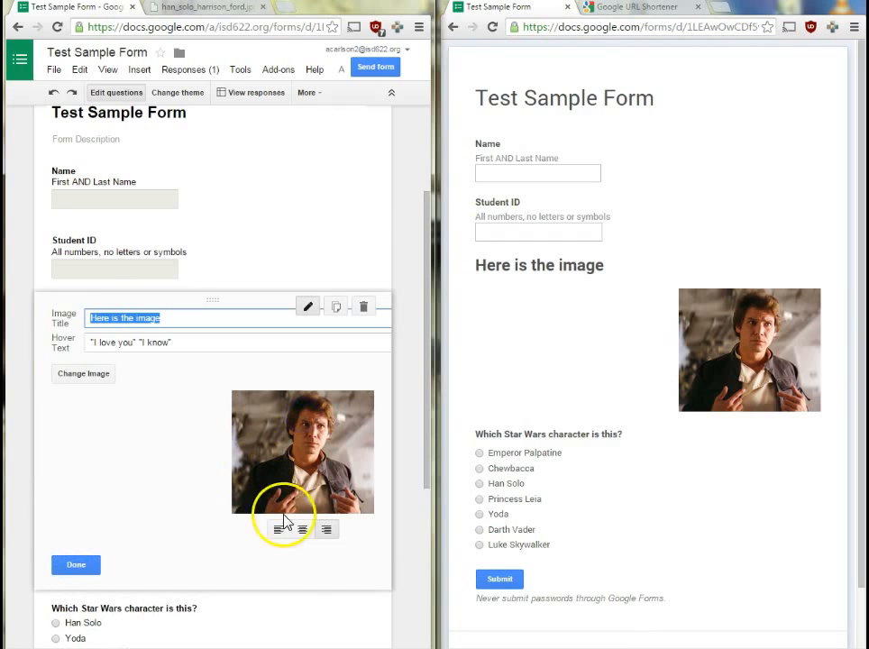
pyautogui.click(280, 529)
pyautogui.click(128, 534)
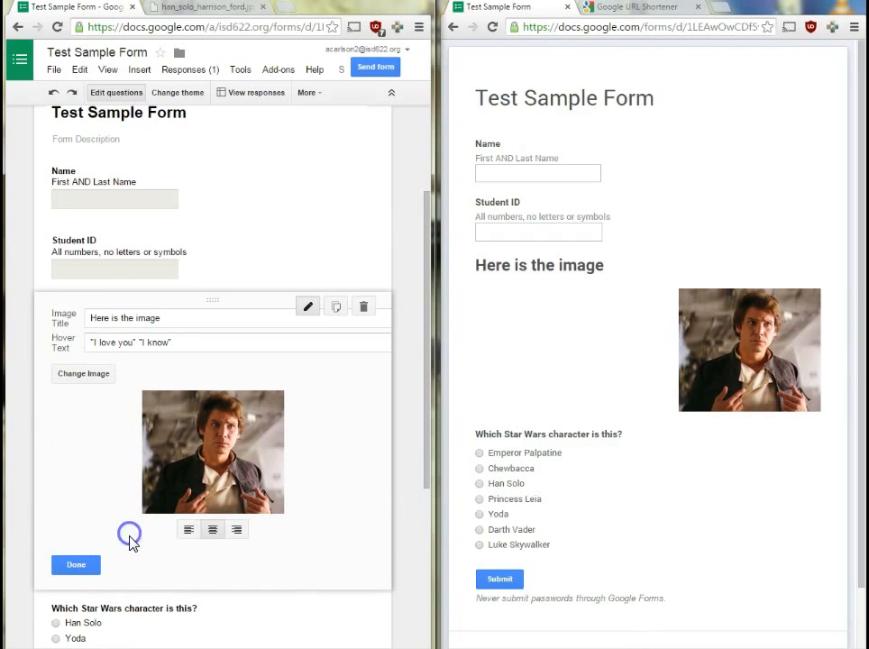
pyautogui.click(192, 528)
pyautogui.click(69, 569)
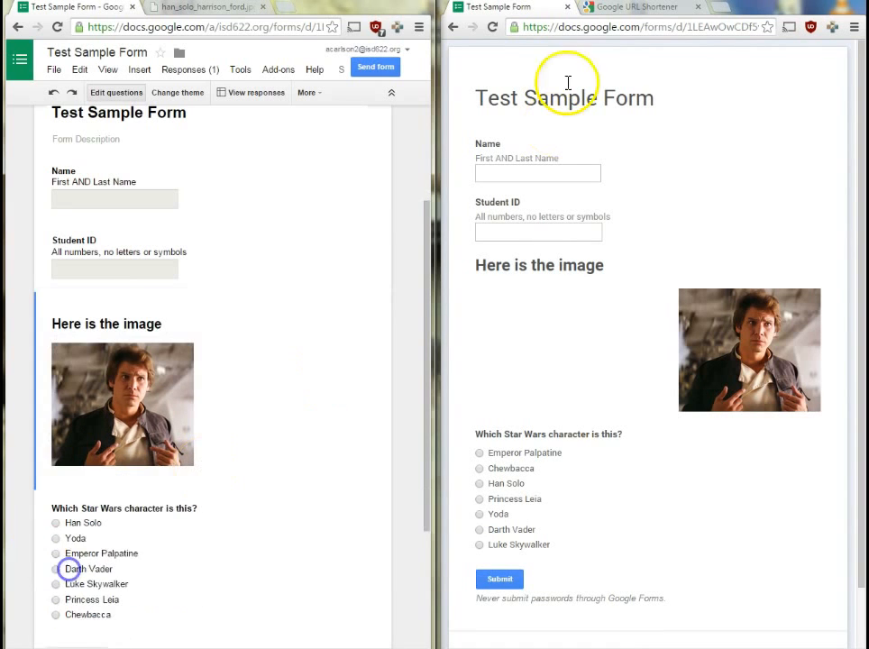
pyautogui.click(492, 27)
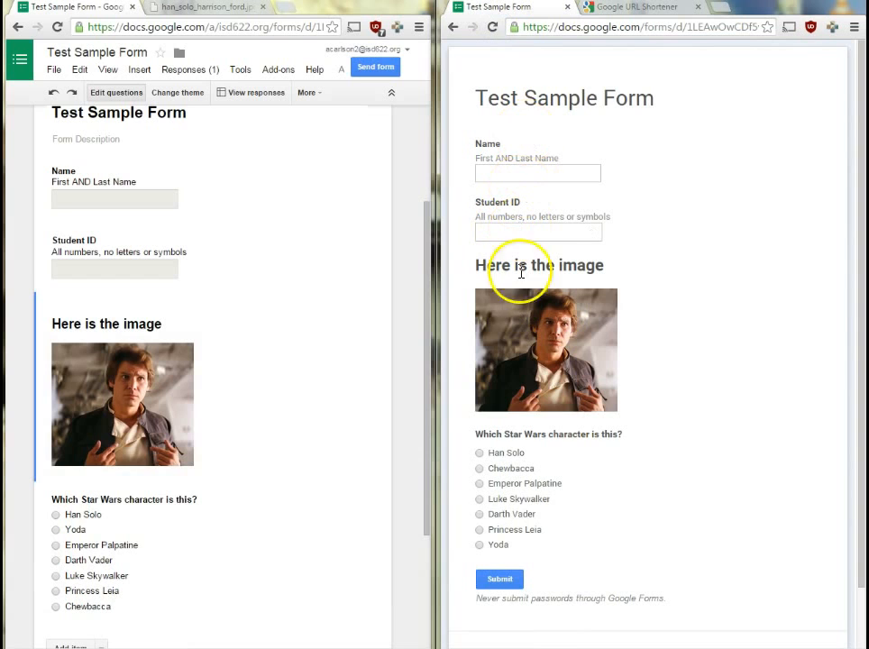
pyautogui.moveTo(519, 385)
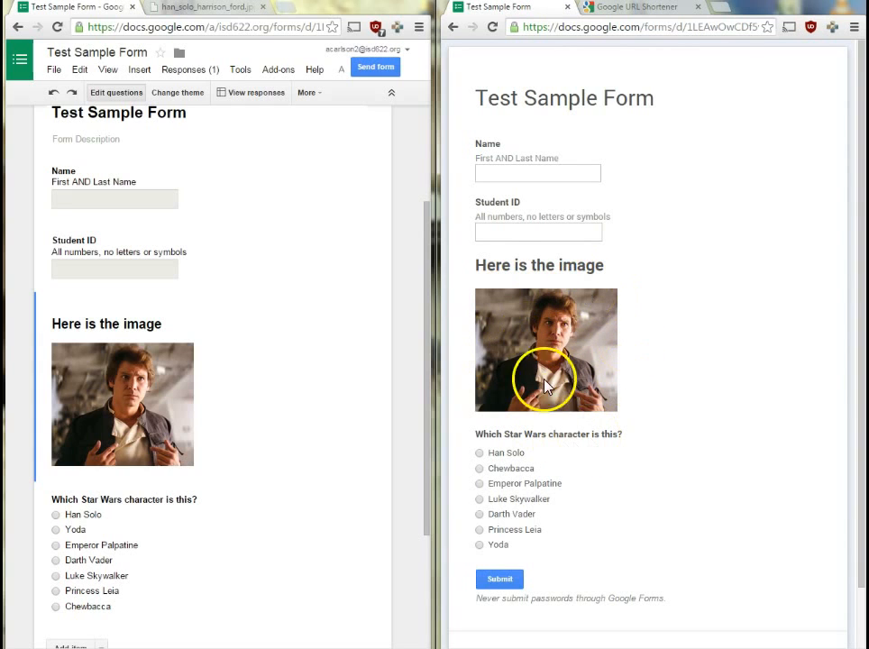
pyautogui.moveTo(558, 400)
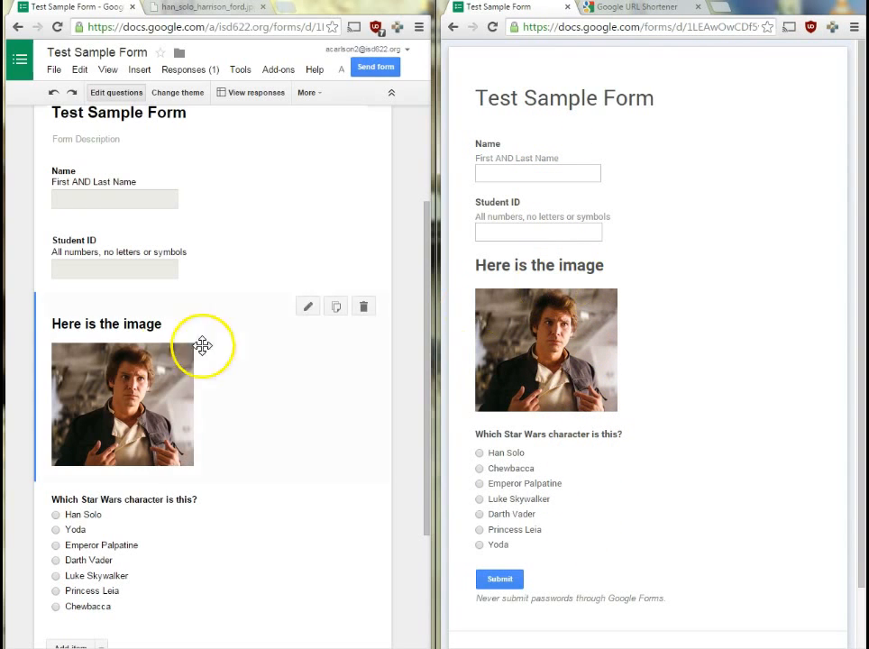
# Append 'Click here if the image does not load:' plus the photo's full URL to the image title.
pyautogui.click(310, 307)
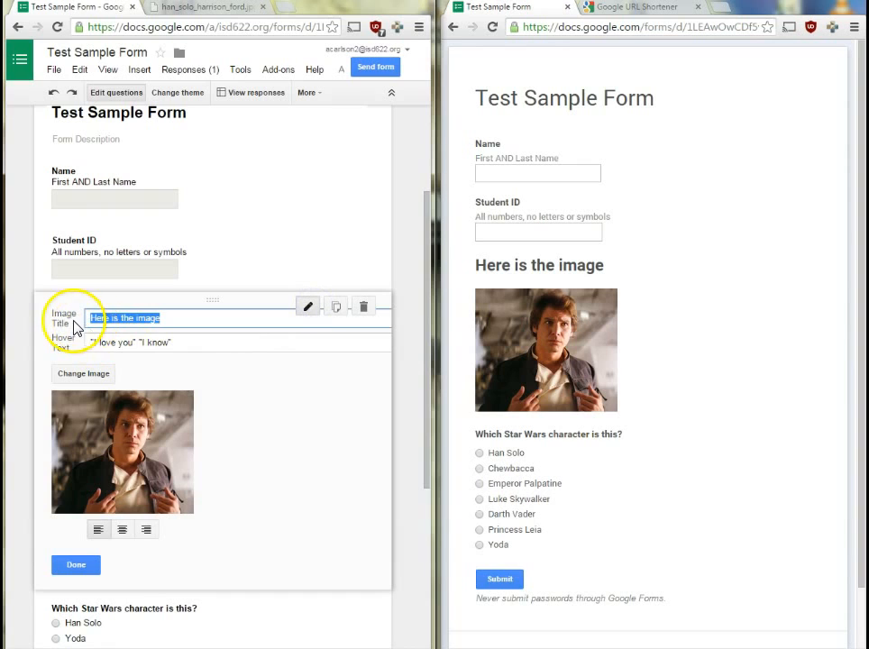
pyautogui.click(177, 316)
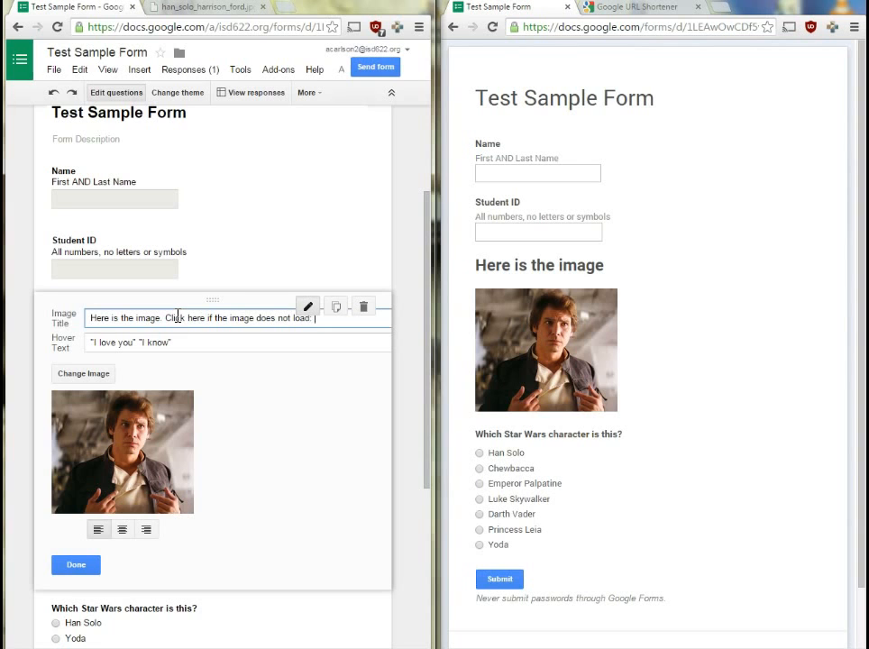
pyautogui.click(227, 9)
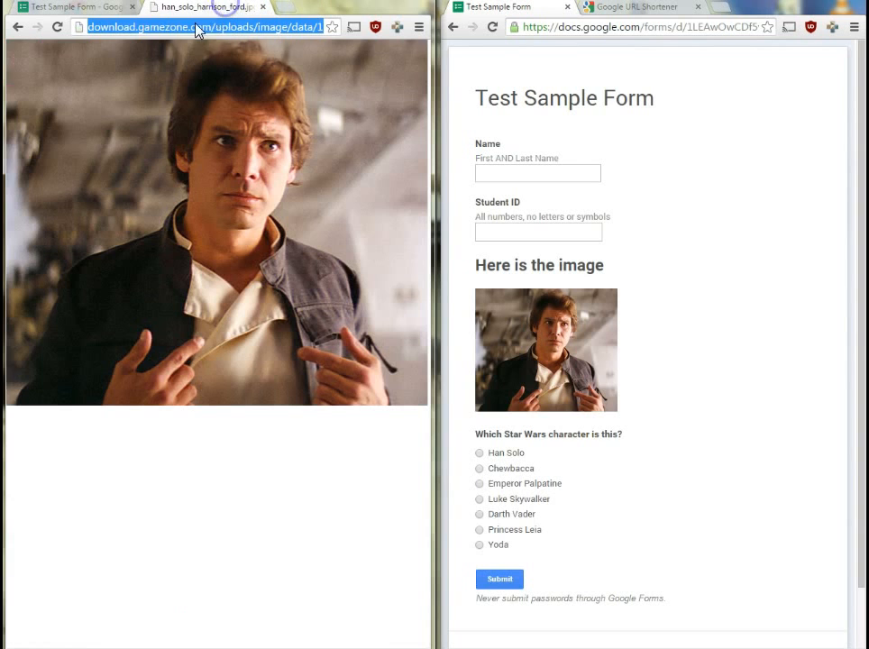
pyautogui.press('super+Up')
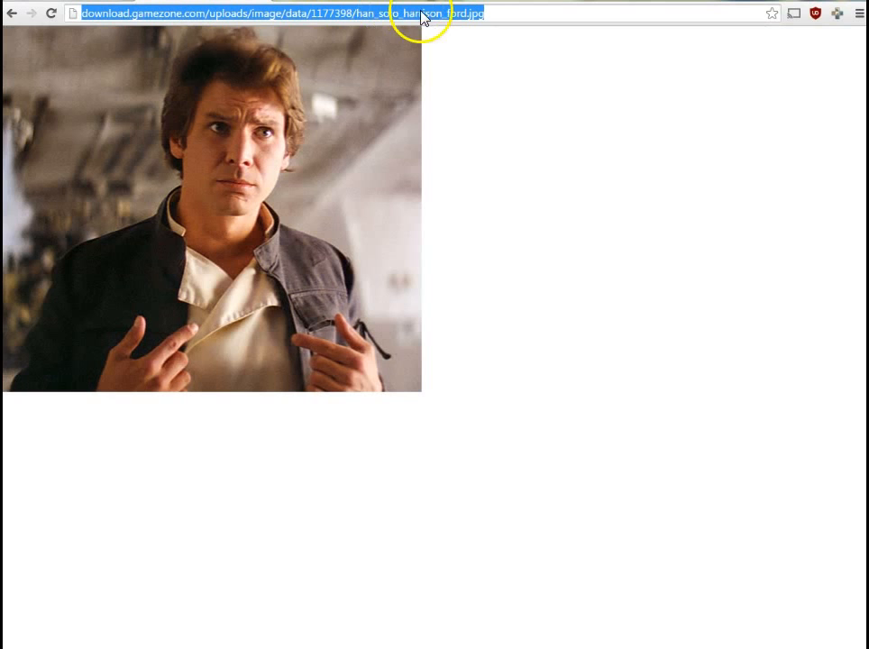
pyautogui.hotkey('alt', 'Tab')
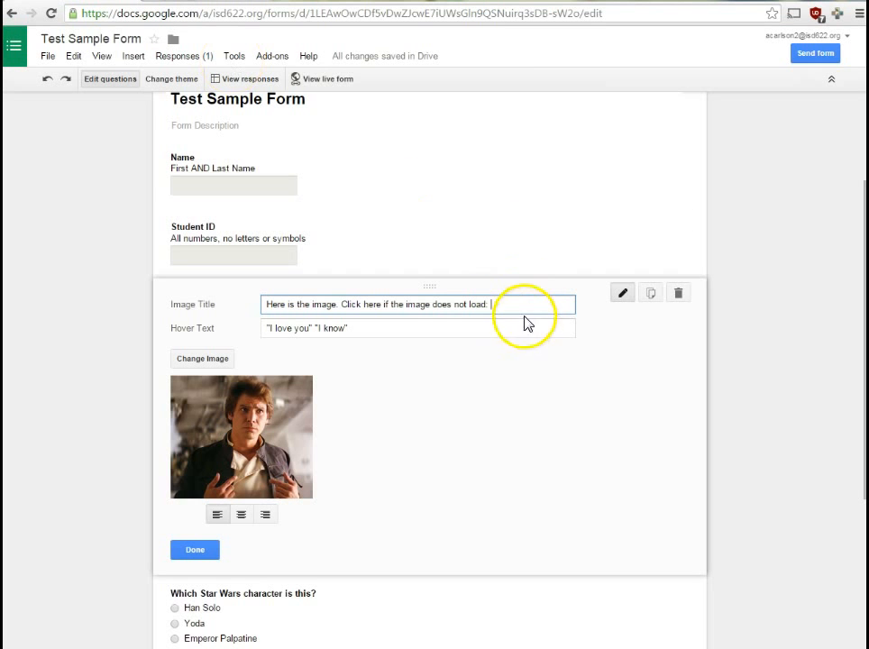
pyautogui.write('http://download.gamezone.com/uploads/image/data/1177398/han_solo_harrison_ford.jpg')
pyautogui.click(195, 550)
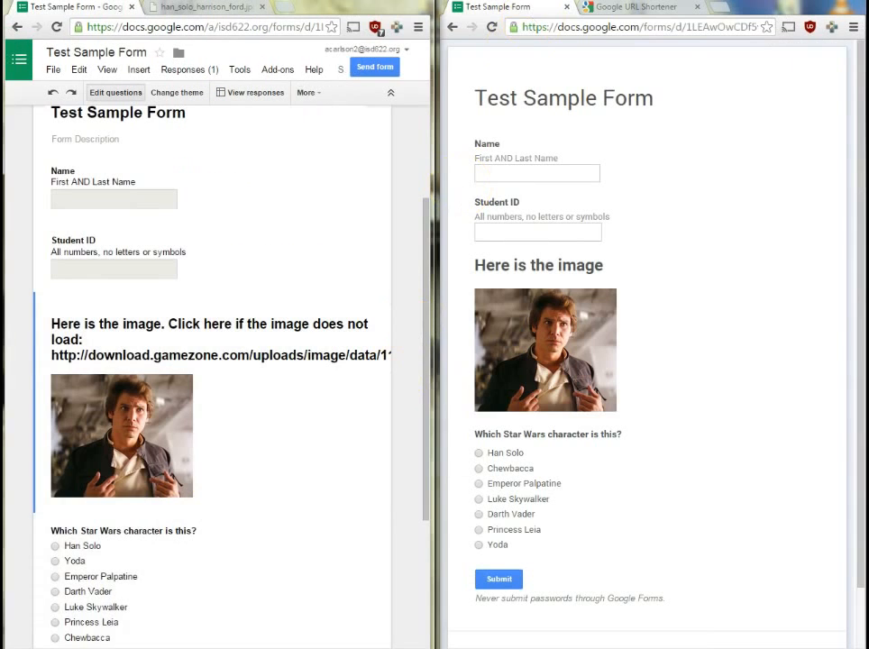
# Reload the live form full screen to check the clickable image link, then restore side-by-side windows.
pyautogui.click(491, 28)
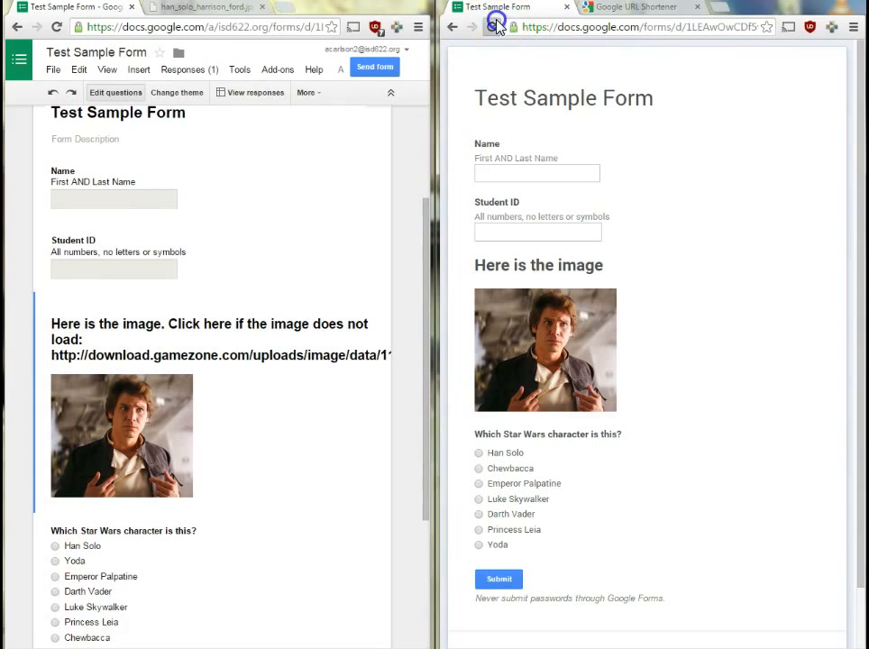
pyautogui.click(805, 2)
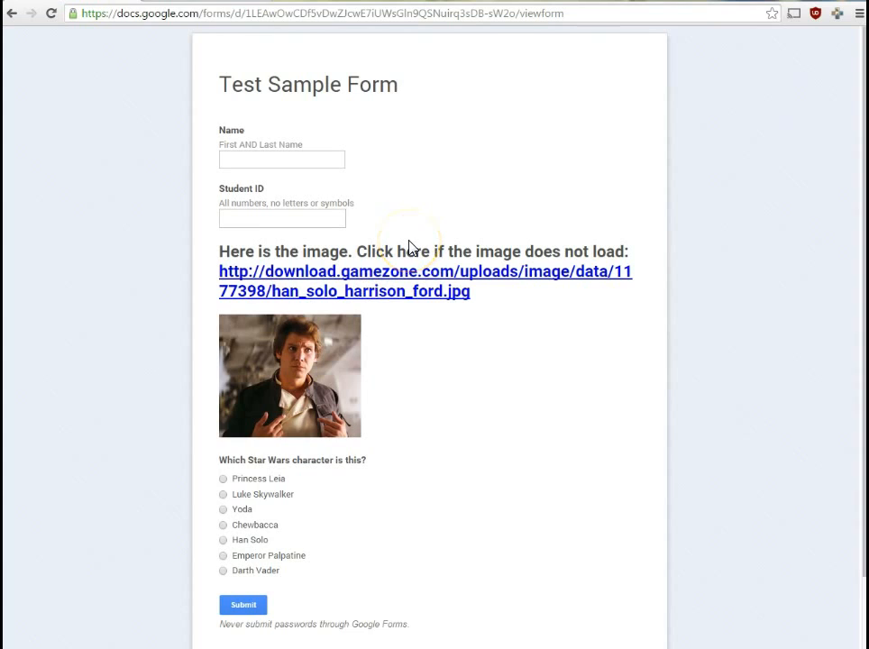
pyautogui.press('super+Right')
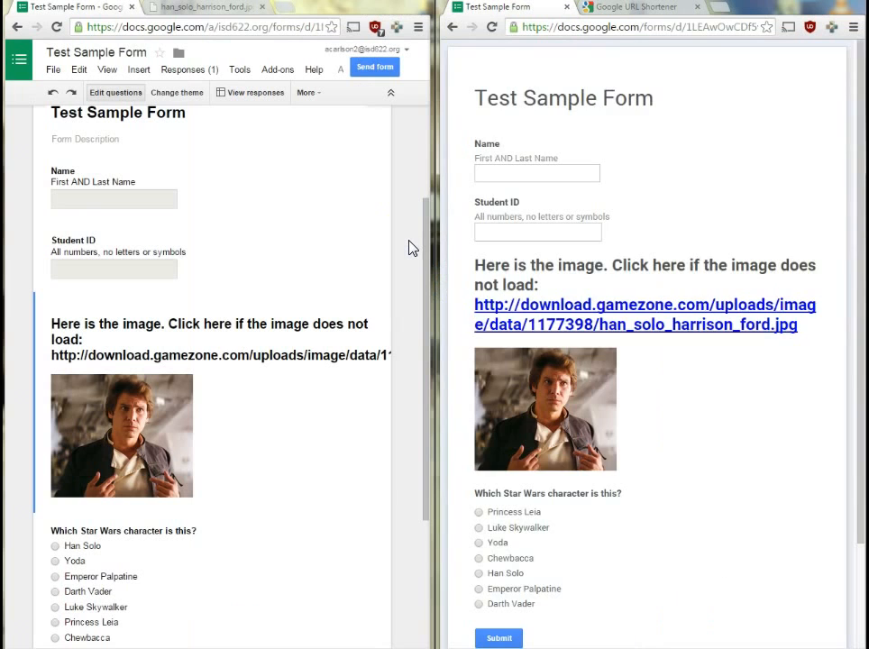
# Copy the Han Solo image's web address and switch to the goo.gl URL Shortener.
pyautogui.click(219, 10)
pyautogui.click(182, 28)
pyautogui.hotkey('ctrl', 'a')
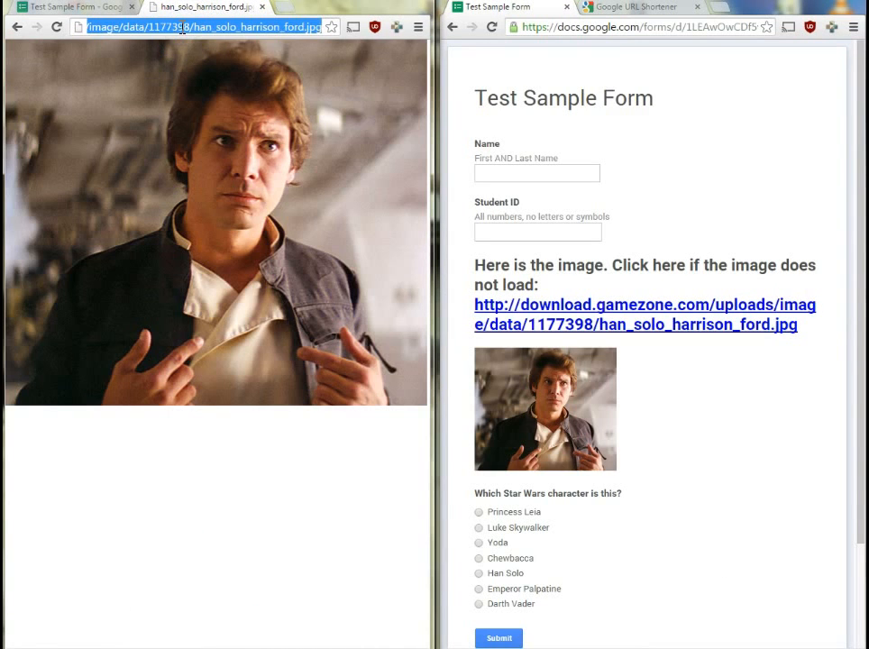
pyautogui.click(614, 9)
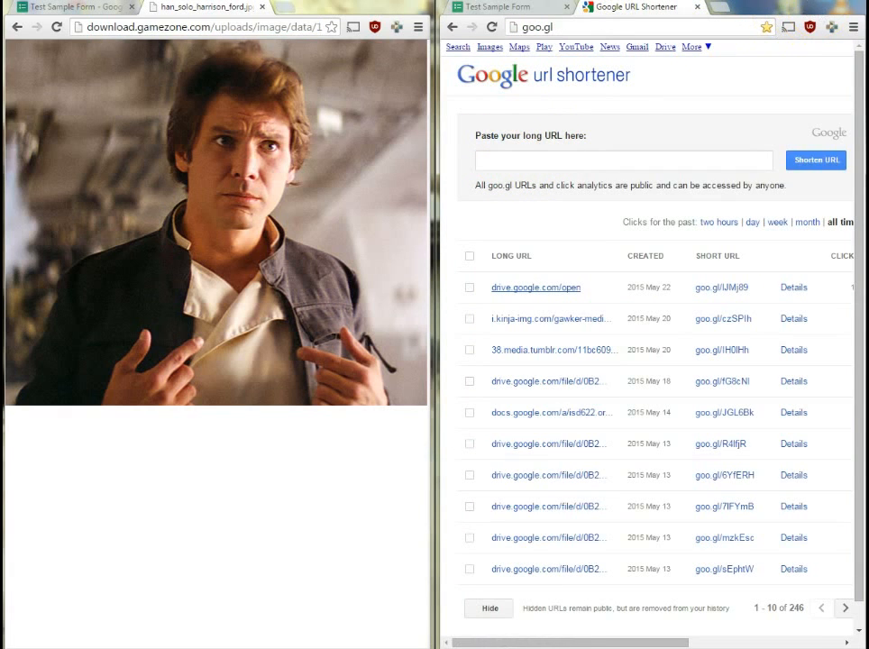
# Paste the image's long address into the URL Shortener and generate goo.gl/cDBN2Z.
pyautogui.click(809, 1)
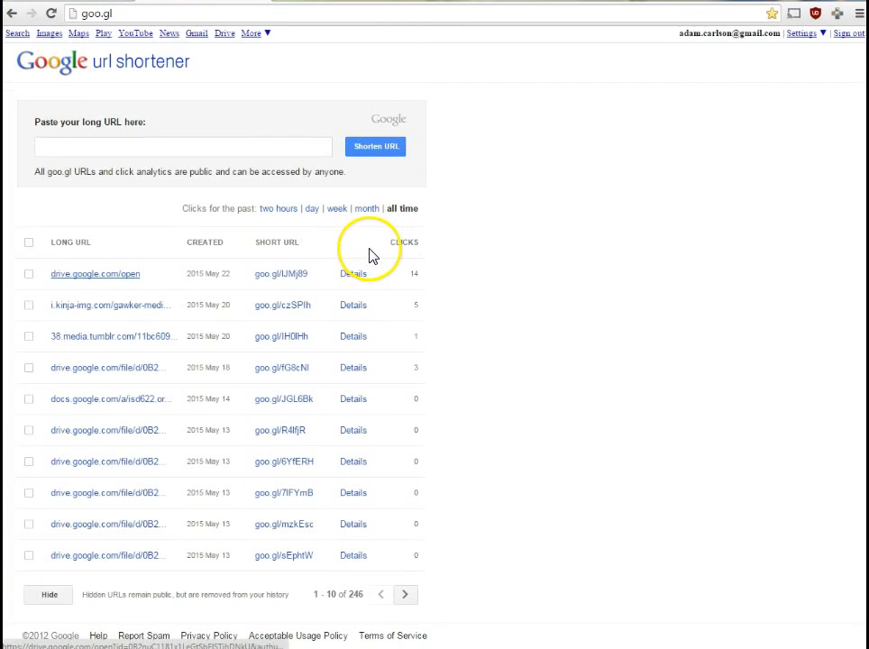
pyautogui.click(56, 148)
pyautogui.hotkey('ctrl', 'v')
pyautogui.click(382, 150)
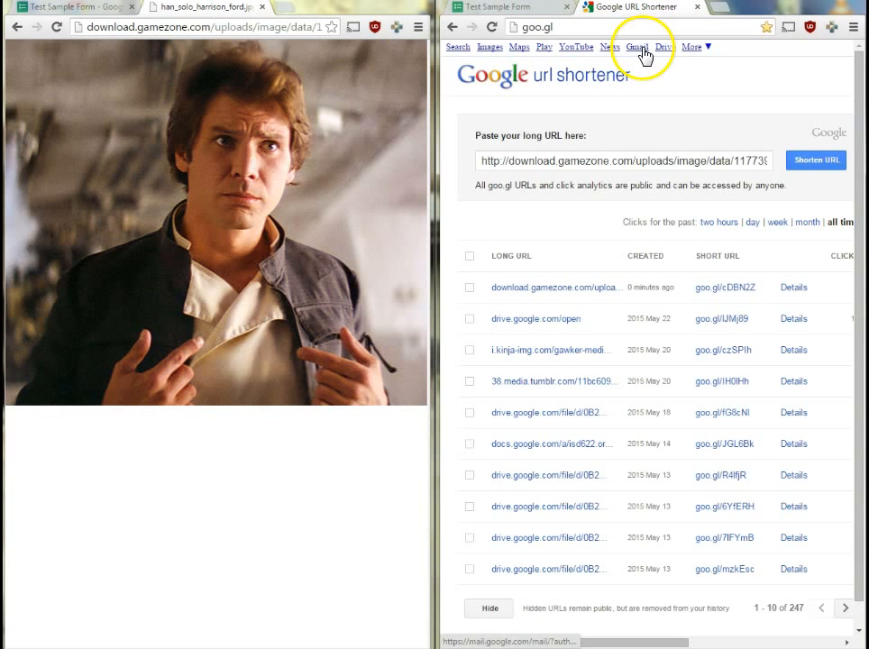
pyautogui.click(55, 7)
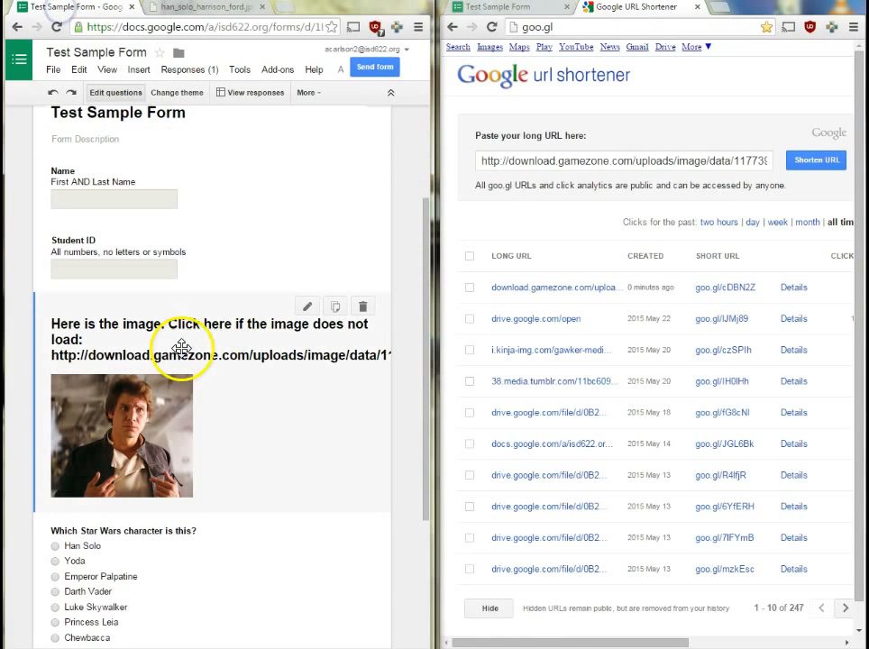
pyautogui.click(308, 308)
pyautogui.click(280, 318)
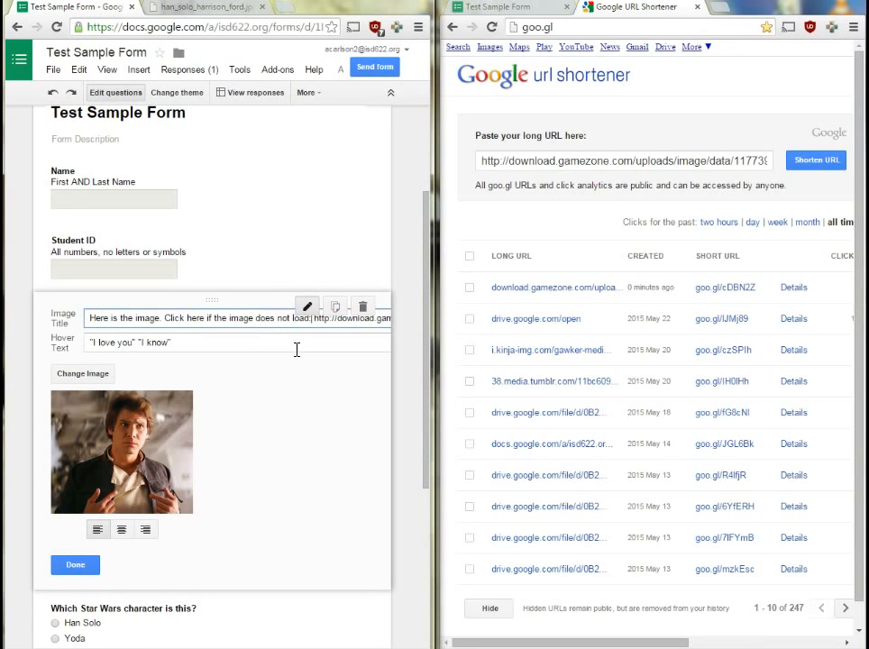
pyautogui.hotkey('shift', 'End')
pyautogui.write('http://goo.gl/cDBN2Z')
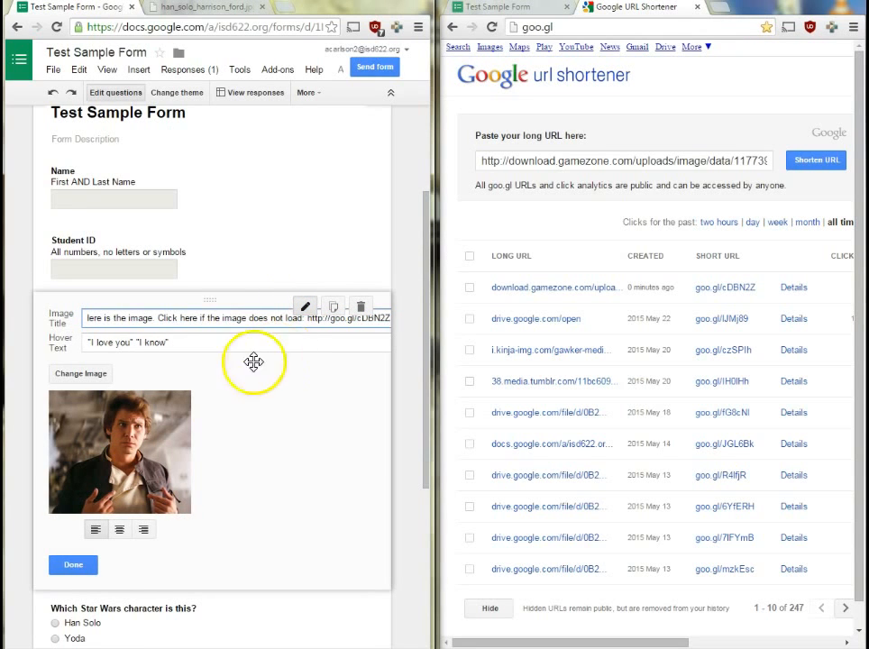
pyautogui.click(83, 567)
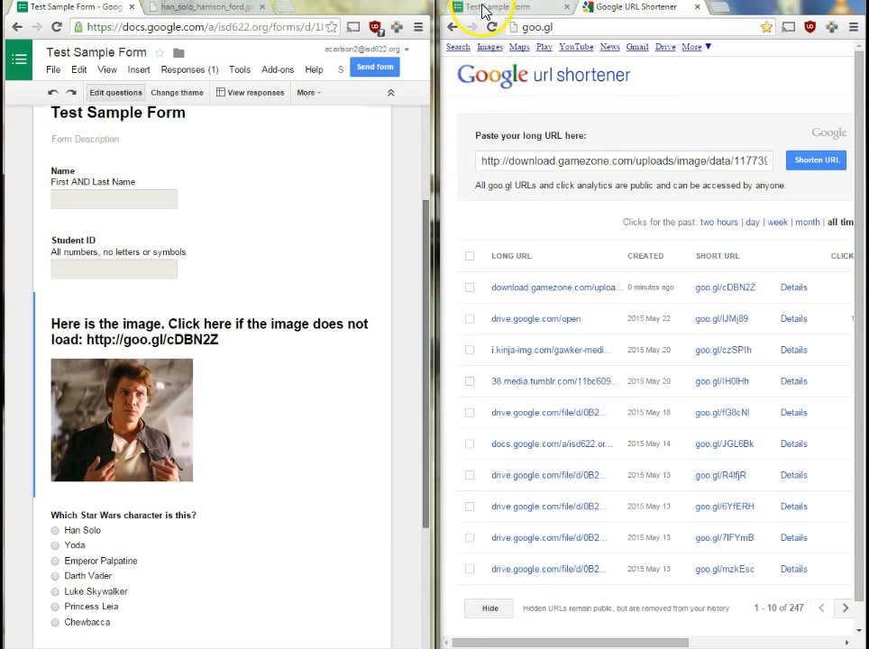
# Test the live form's goo.gl link: confirm it opens the full-size Han Solo image, then close that tab.
pyautogui.click(483, 9)
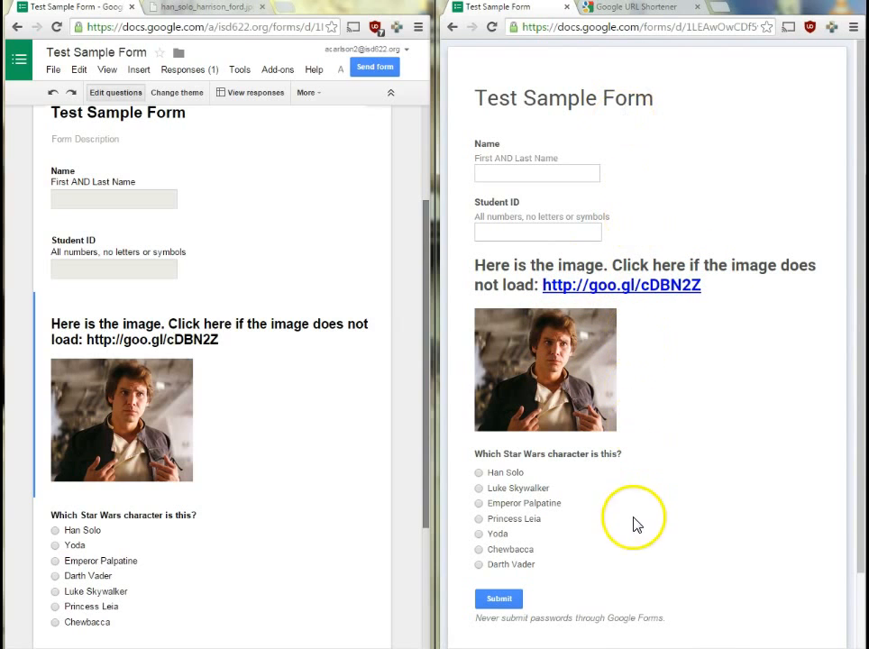
pyautogui.click(621, 286)
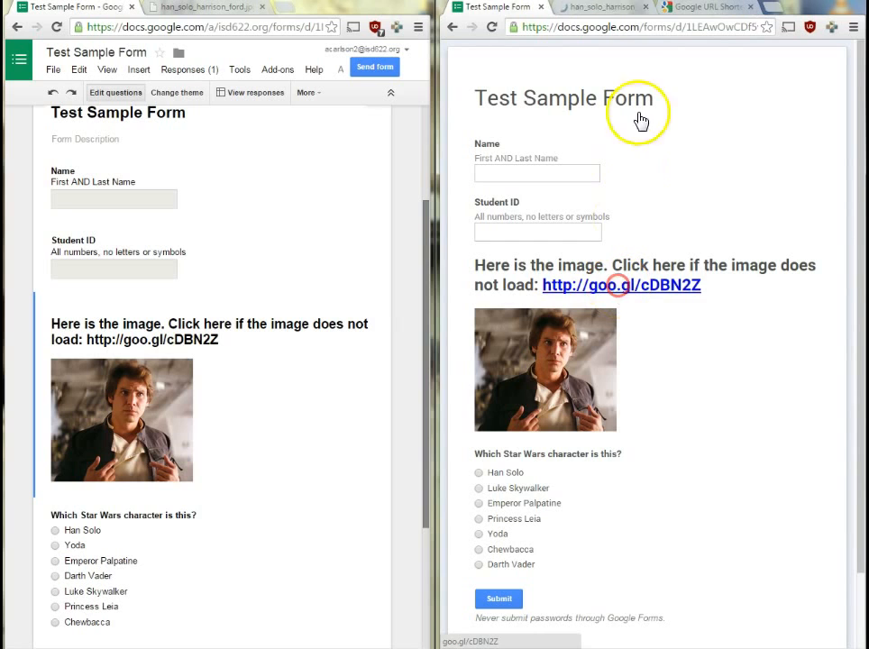
pyautogui.click(608, 8)
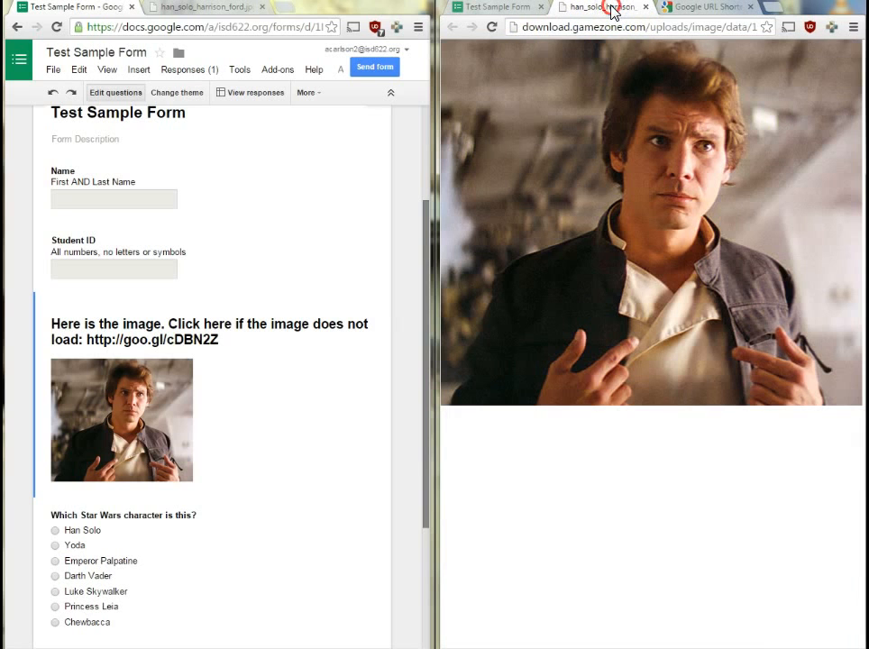
pyautogui.middleClick(610, 9)
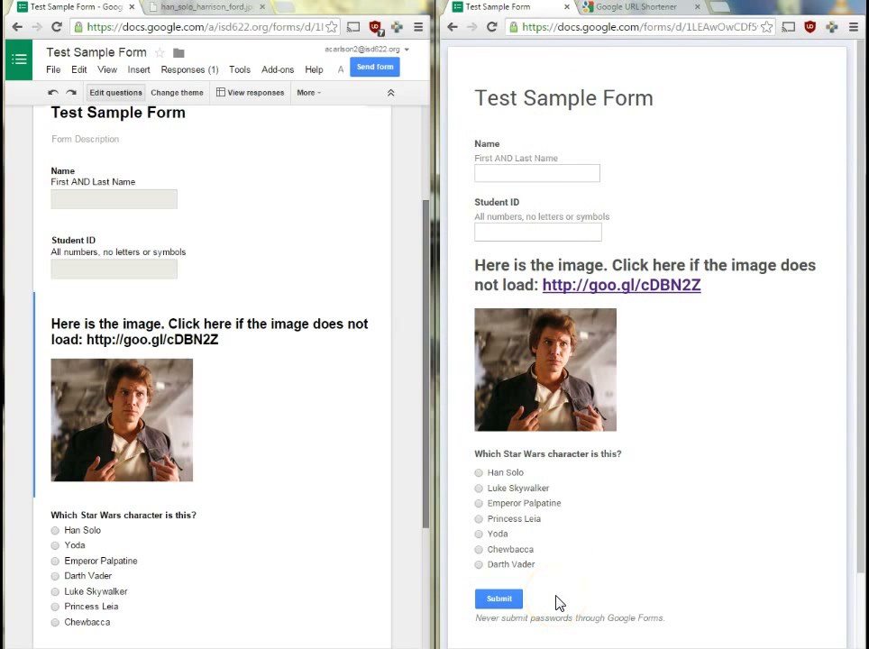